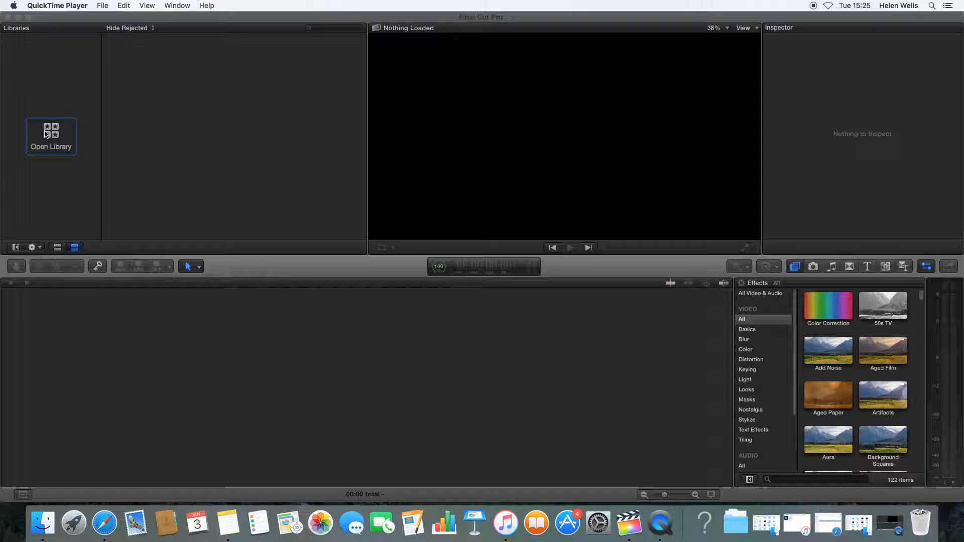
Bring up the list of recent libraries to open
{"action": "left_click", "coordinate": [45, 133]}
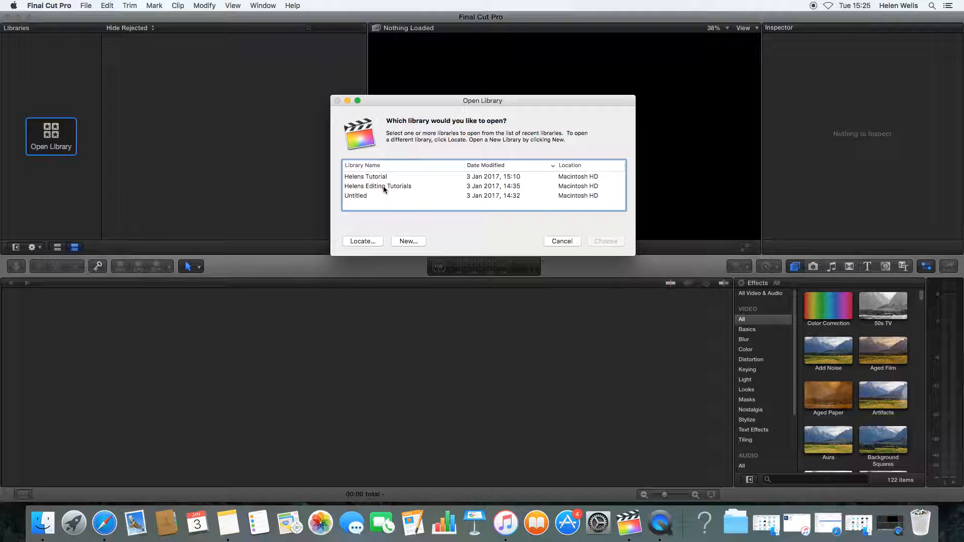
{"action": "left_click", "coordinate": [407, 241]}
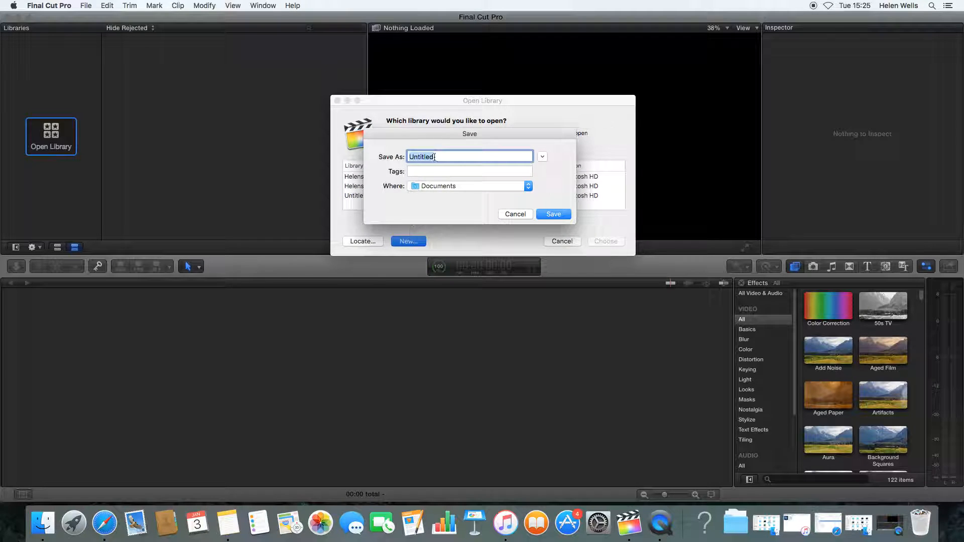
{"action": "left_click_drag", "start_coordinate": [440, 157], "coordinate": [401, 160]}
{"action": "left_click", "coordinate": [417, 187]}
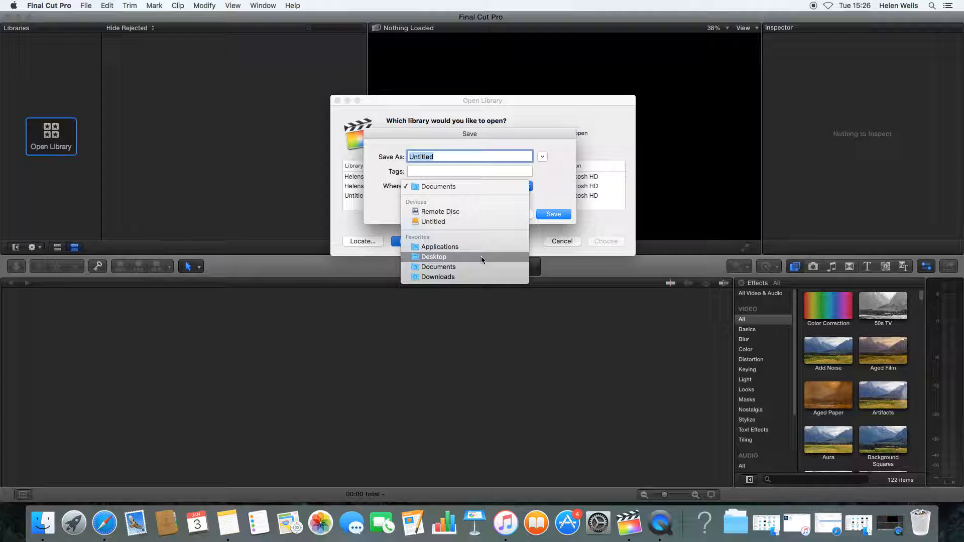
{"action": "left_click", "coordinate": [525, 229]}
{"action": "left_click", "coordinate": [513, 220]}
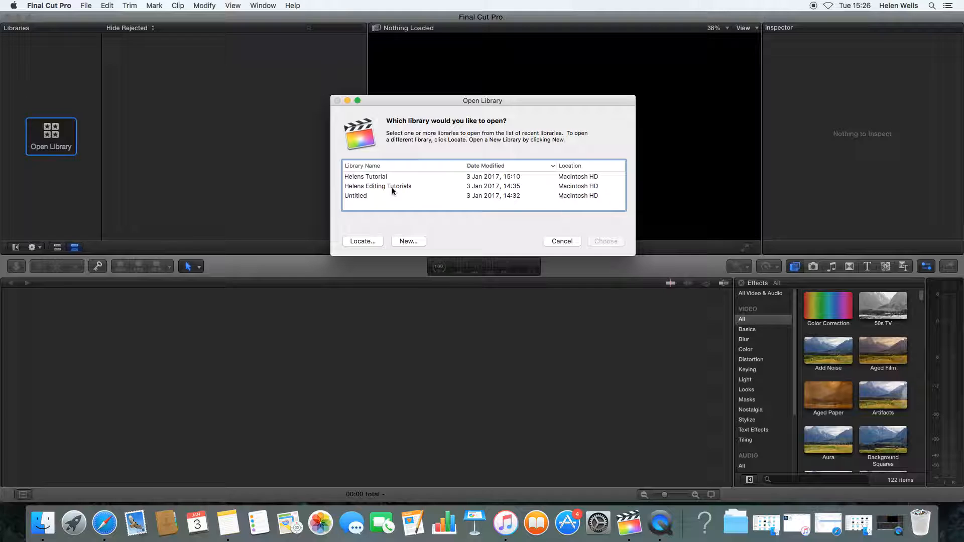
Open the existing Editing Tutorials library and select its Horror Scene event, keeping the event's name
{"action": "left_click", "coordinate": [392, 187]}
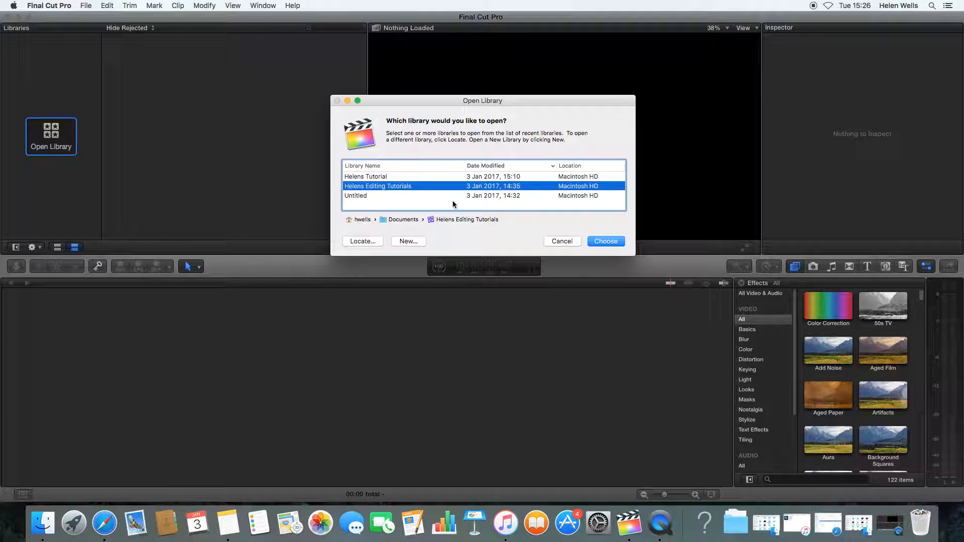
{"action": "left_click", "coordinate": [601, 242]}
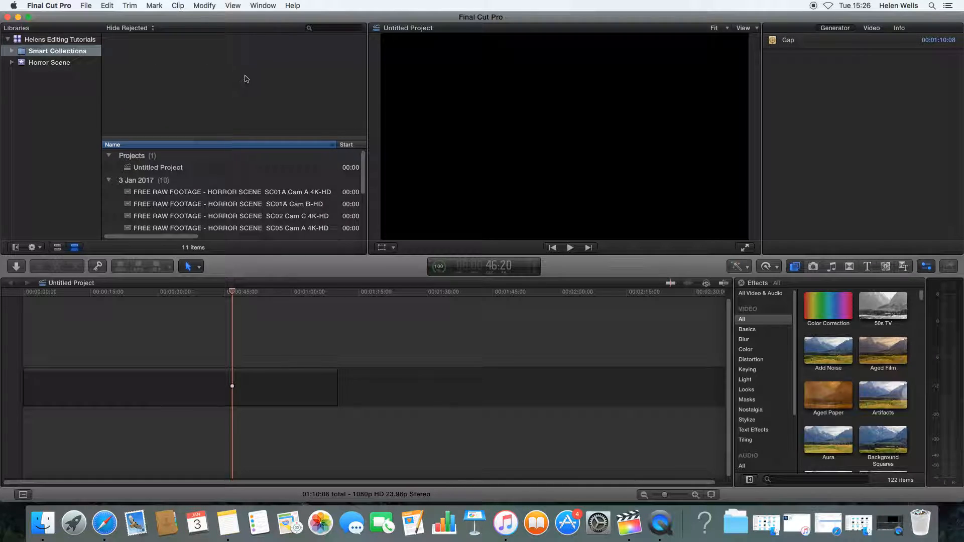
{"action": "left_click", "coordinate": [49, 63]}
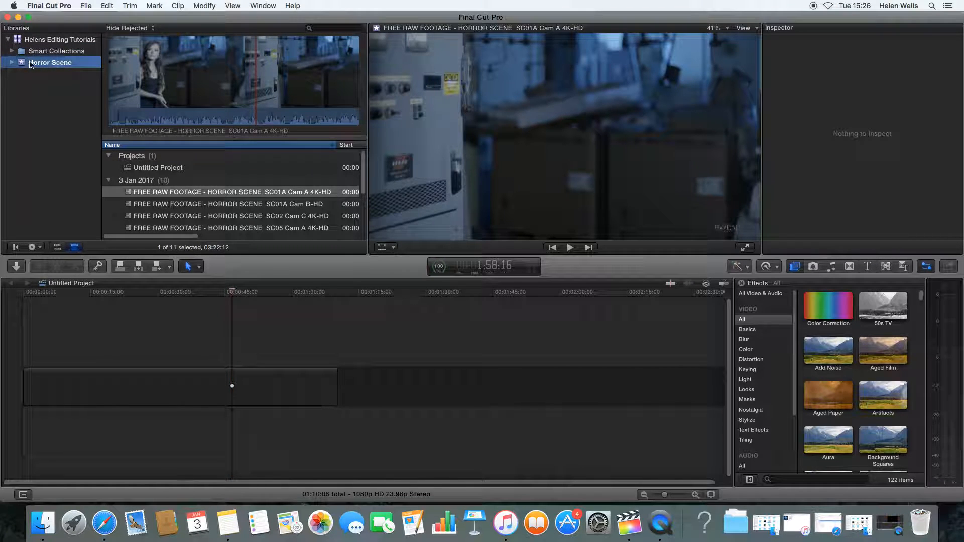
{"action": "left_click", "coordinate": [61, 64]}
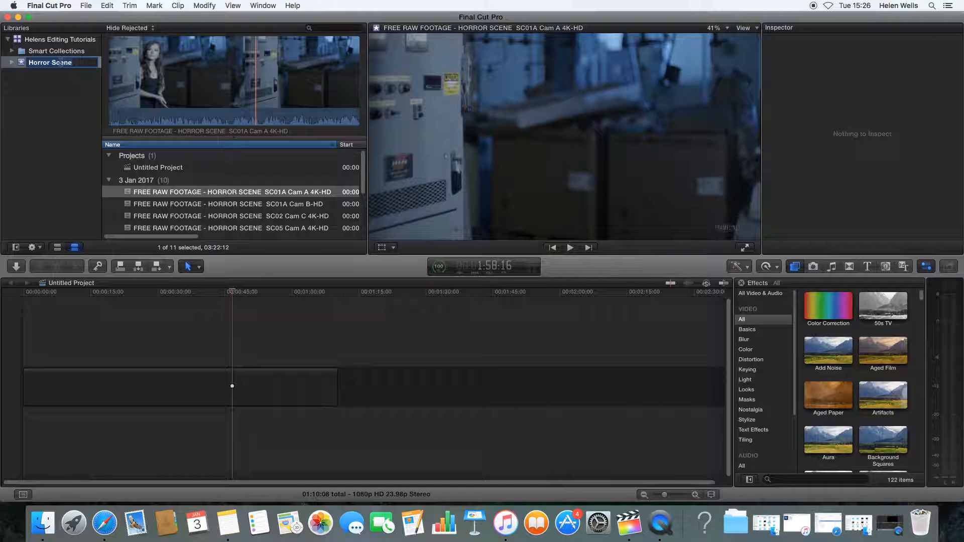
{"action": "key", "text": "Return"}
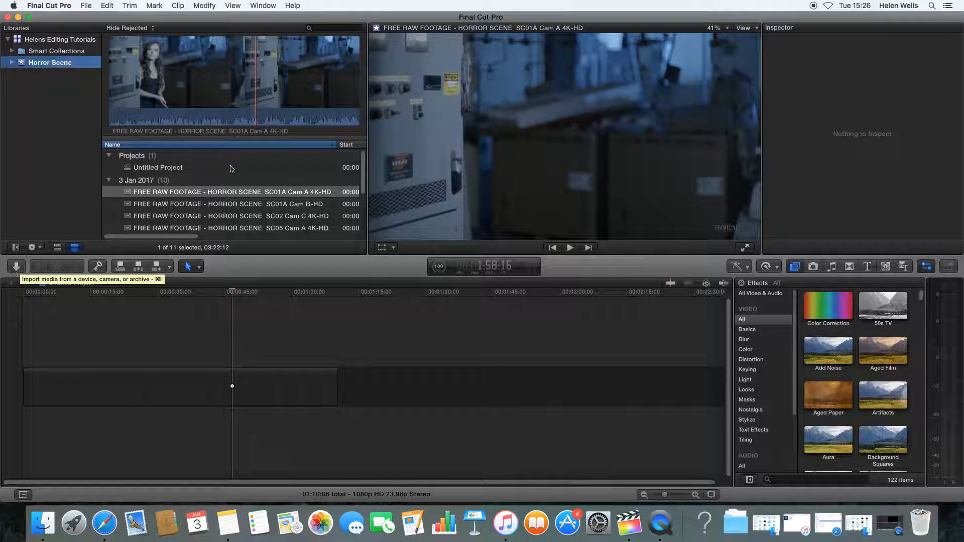
Review the raw horror footage available for import from the Desktop folder, then leave the media import without importing
{"action": "left_click", "coordinate": [16, 266]}
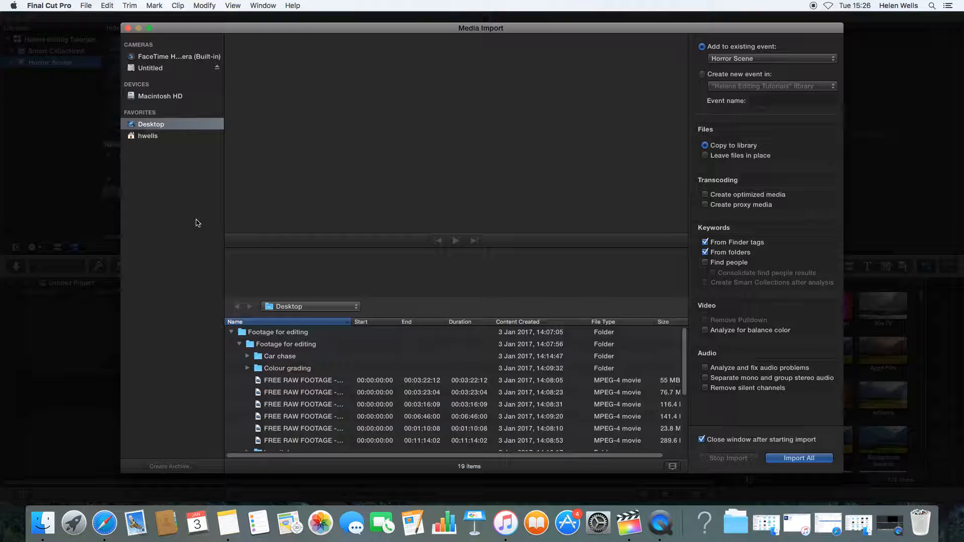
{"action": "left_click", "coordinate": [293, 381]}
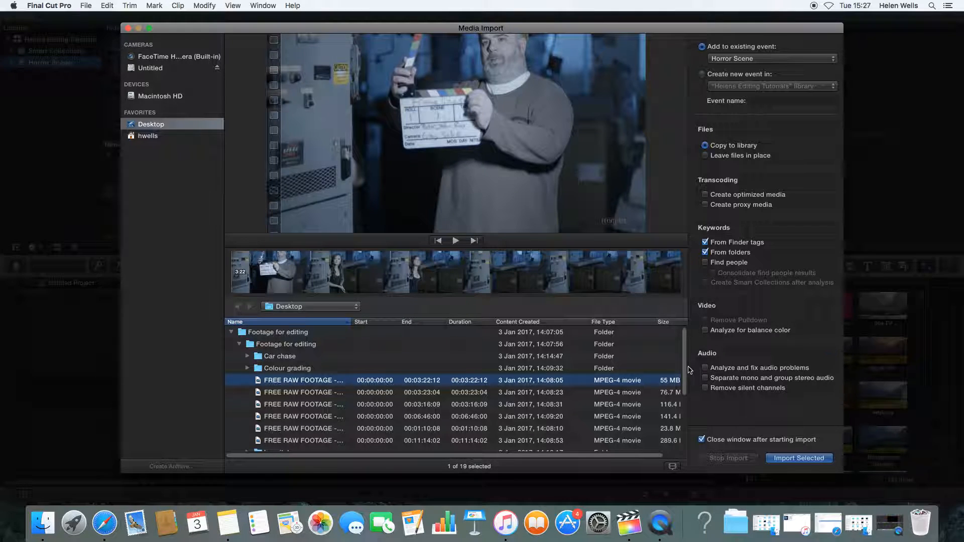
{"action": "left_click", "coordinate": [305, 309]}
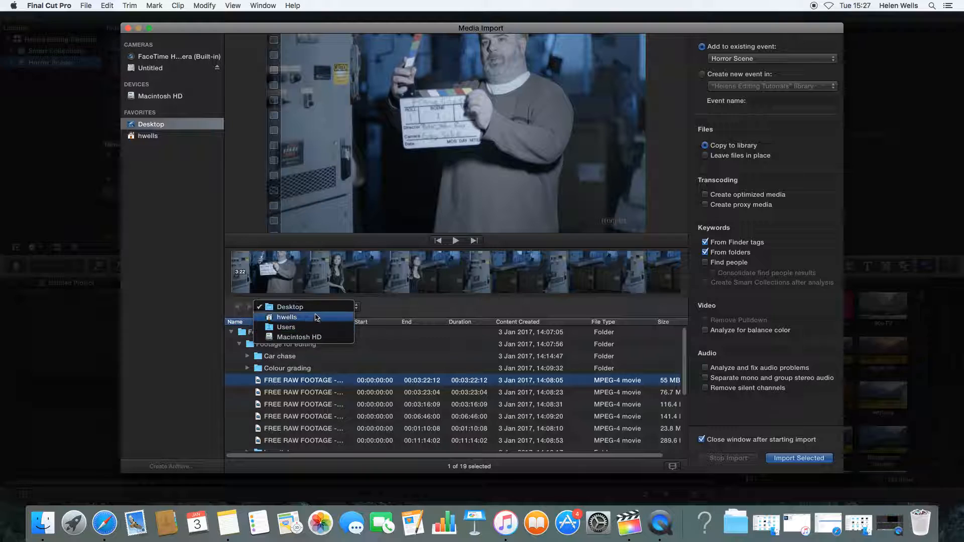
{"action": "left_click", "coordinate": [357, 310]}
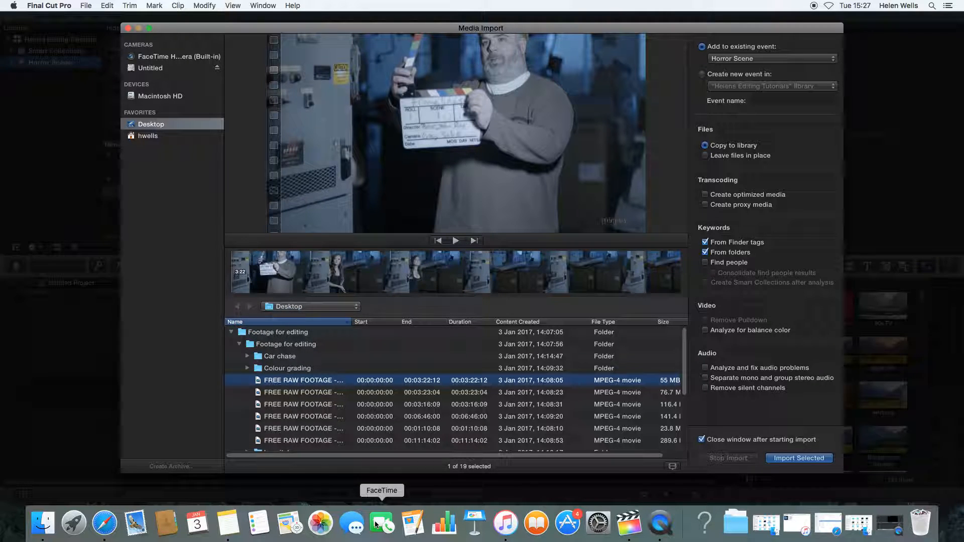
{"action": "scroll", "coordinate": [690, 381], "scroll_direction": "down", "scroll_amount": 2}
{"action": "scroll", "coordinate": [689, 382], "scroll_direction": "down", "scroll_amount": 2}
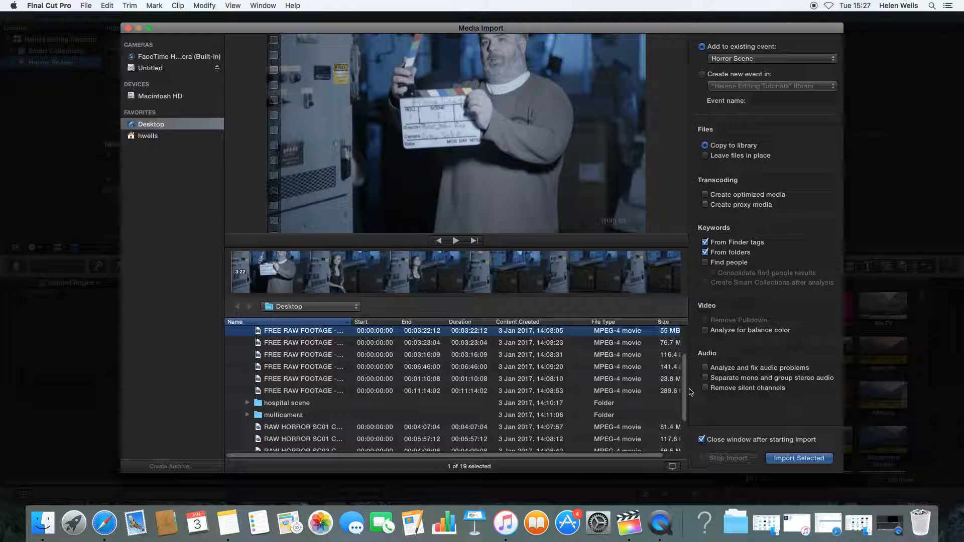
{"action": "left_click", "coordinate": [315, 392], "text": "shift"}
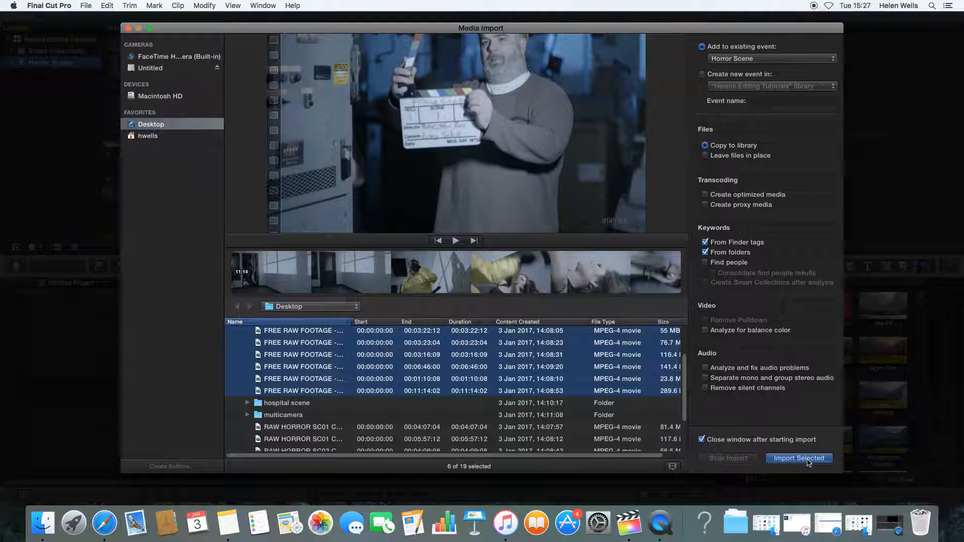
{"action": "left_click", "coordinate": [265, 428]}
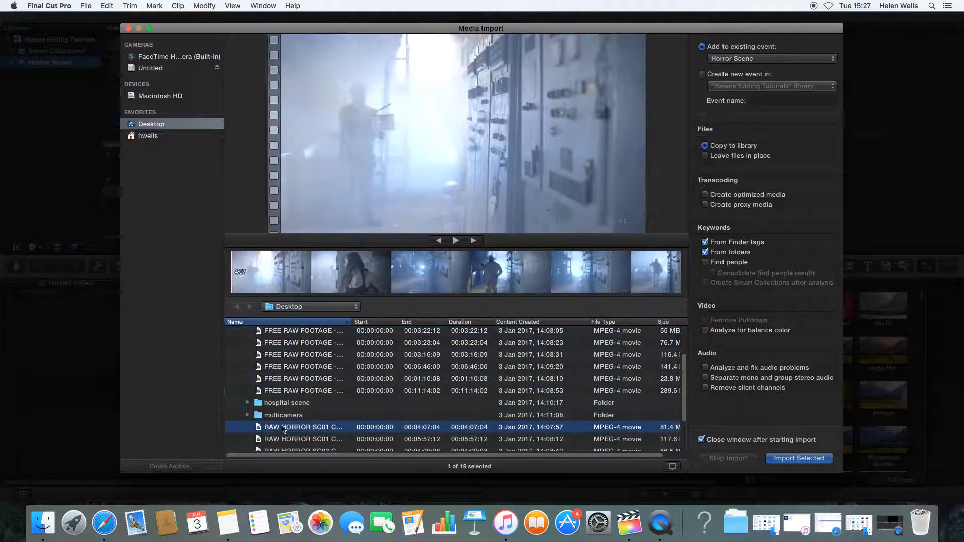
{"action": "scroll", "coordinate": [483, 394], "scroll_direction": "down", "scroll_amount": 4}
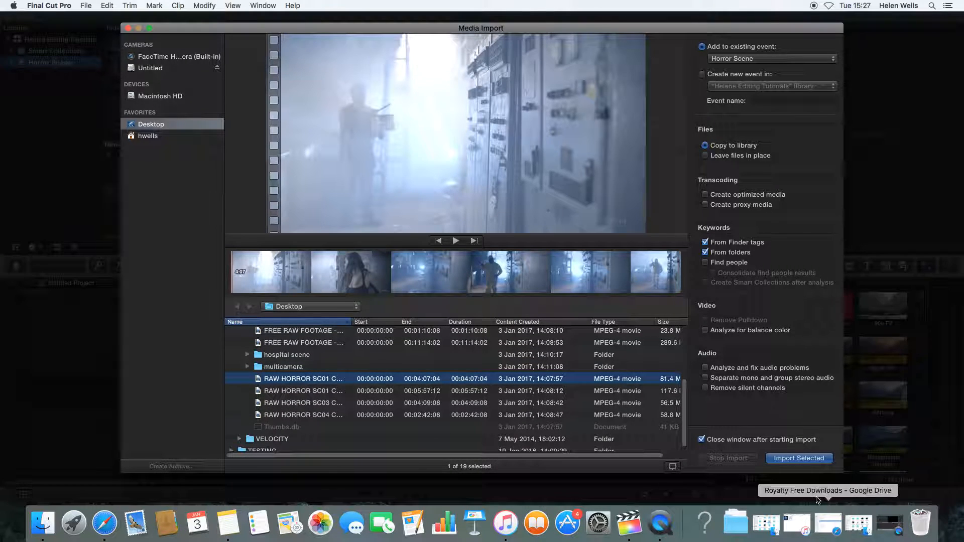
{"action": "left_click", "coordinate": [128, 28]}
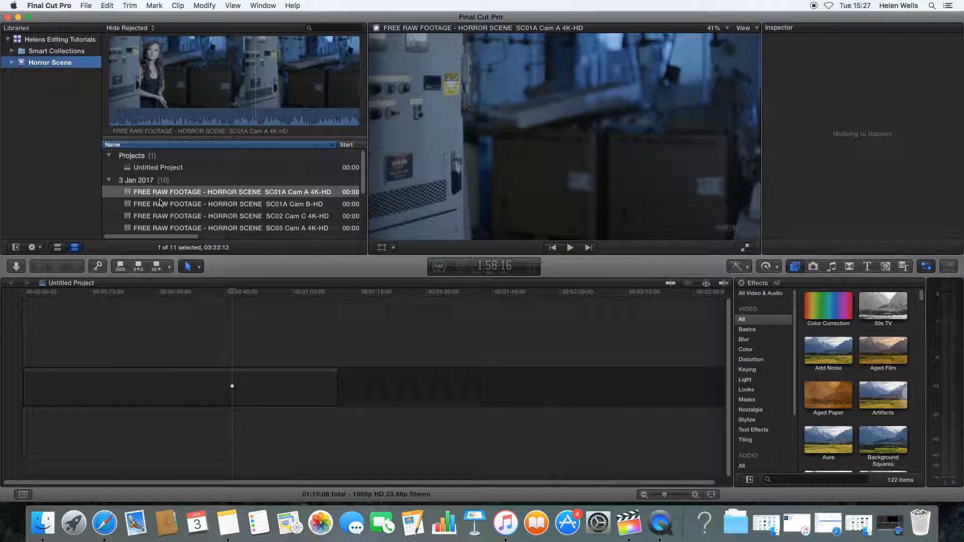
Examine the Horror Scene event's project and SC01A clips in a widened browser, comparing the list and filmstrip views
{"action": "left_click_drag", "start_coordinate": [369, 161], "coordinate": [583, 165]}
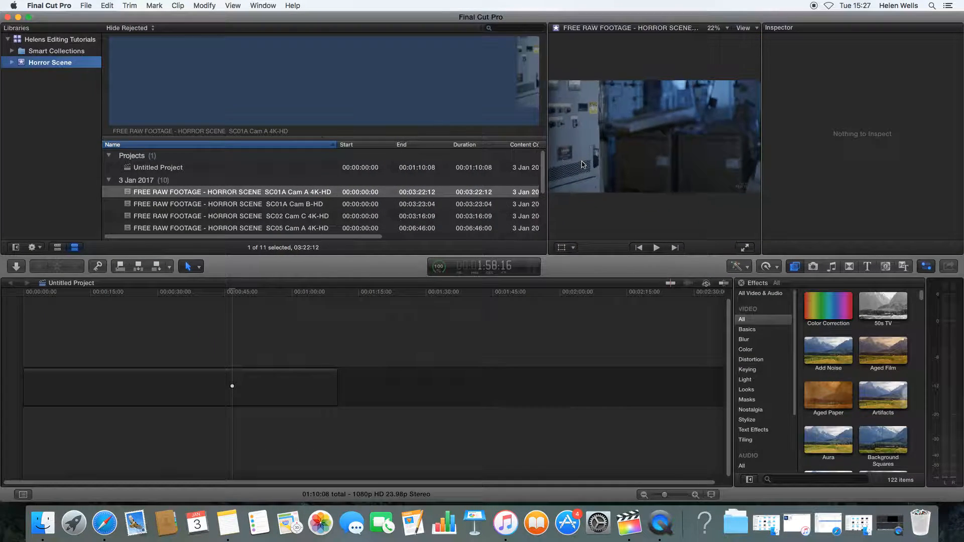
{"action": "left_click", "coordinate": [211, 204]}
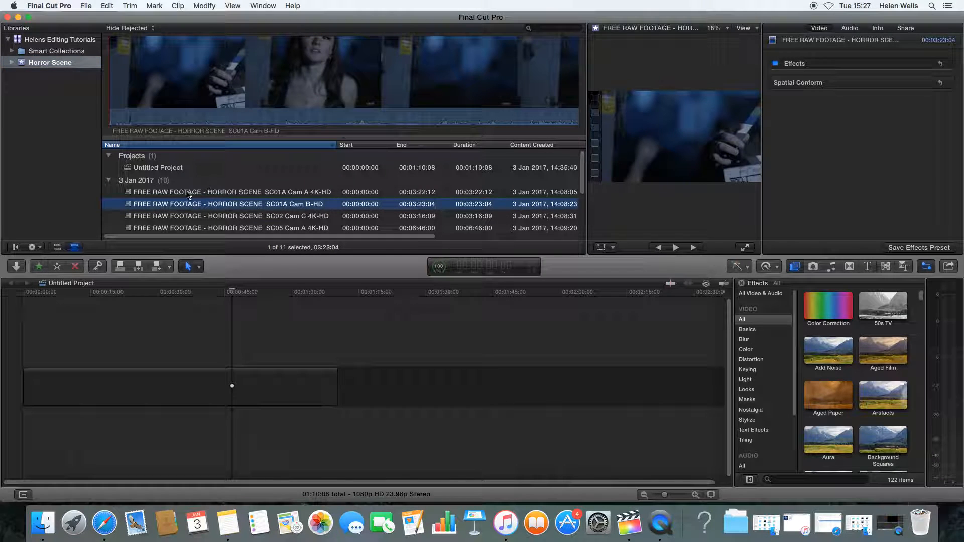
{"action": "left_click", "coordinate": [166, 168]}
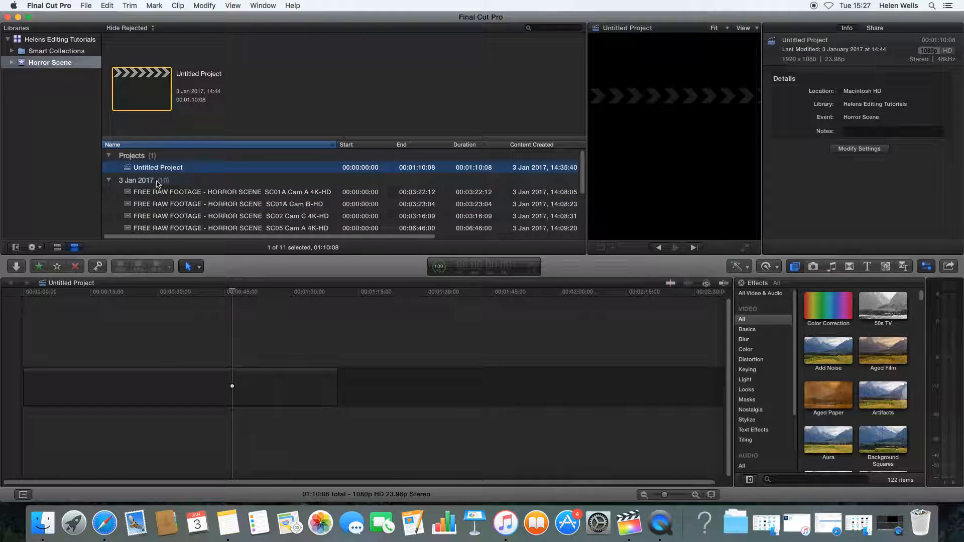
{"action": "left_click", "coordinate": [148, 193]}
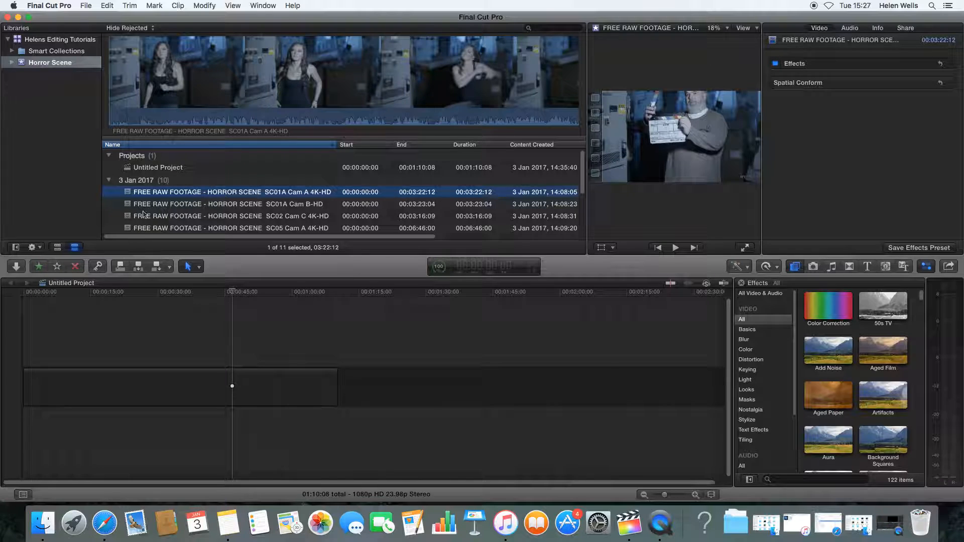
{"action": "left_click", "coordinate": [152, 204]}
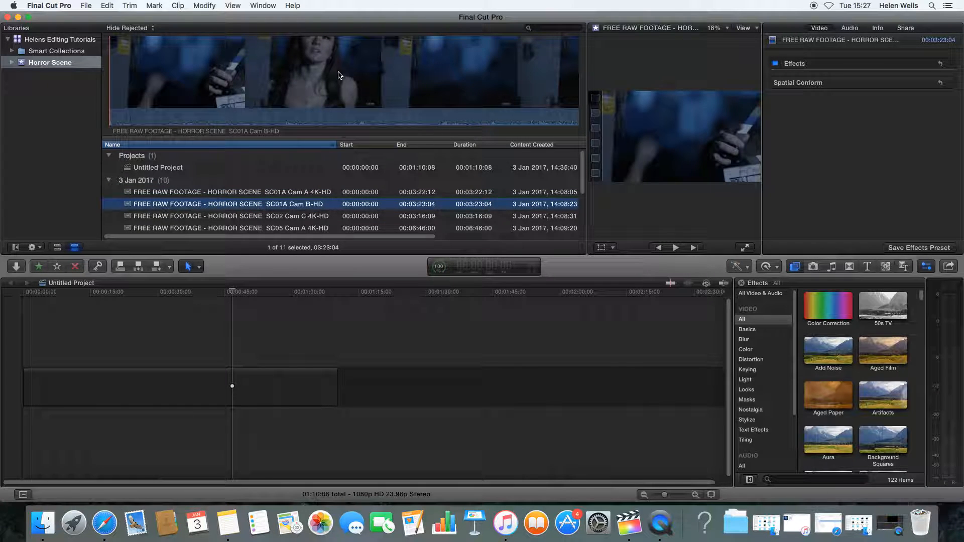
{"action": "left_click", "coordinate": [57, 247]}
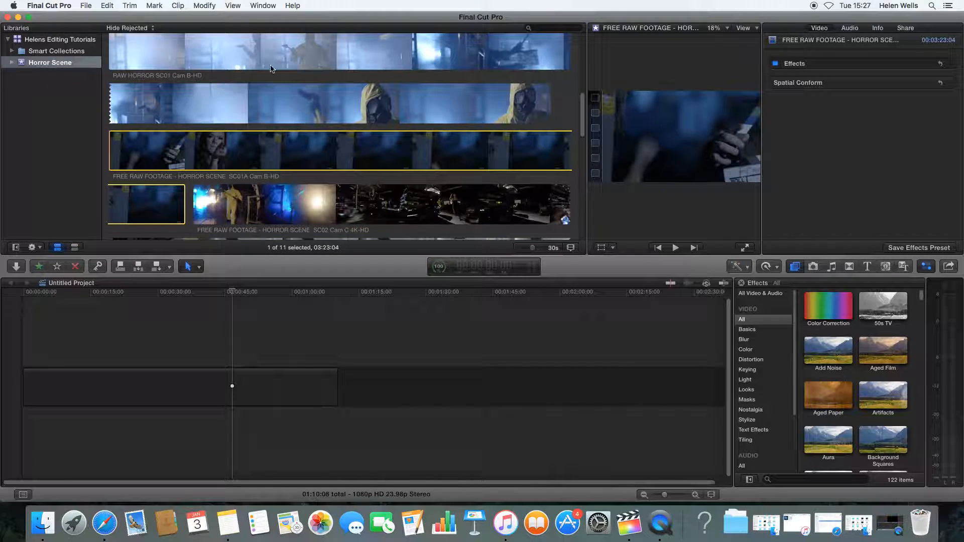
{"action": "left_click", "coordinate": [75, 247]}
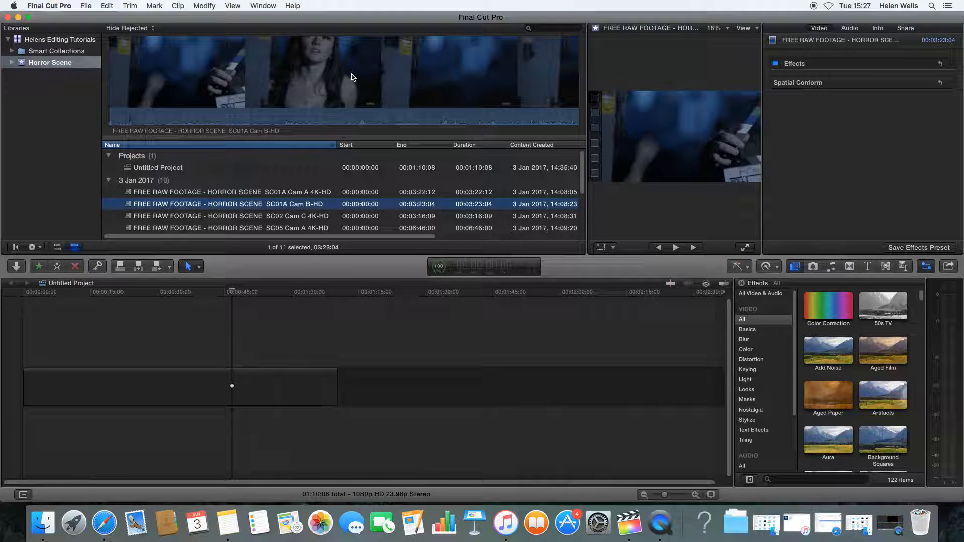
Place the playhead near the end of the SC01A Cam B clip and turn on skimming
{"action": "left_click", "coordinate": [566, 82]}
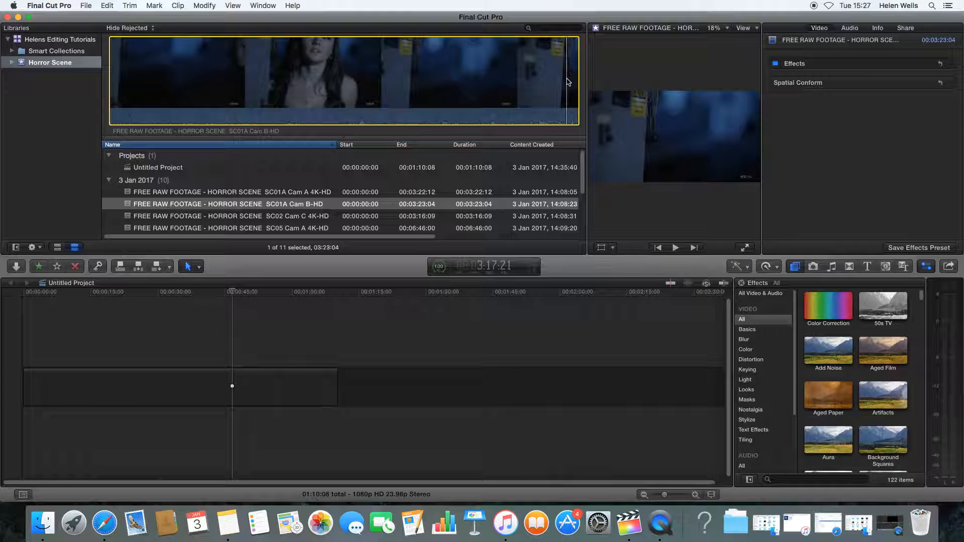
{"action": "key", "text": "s"}
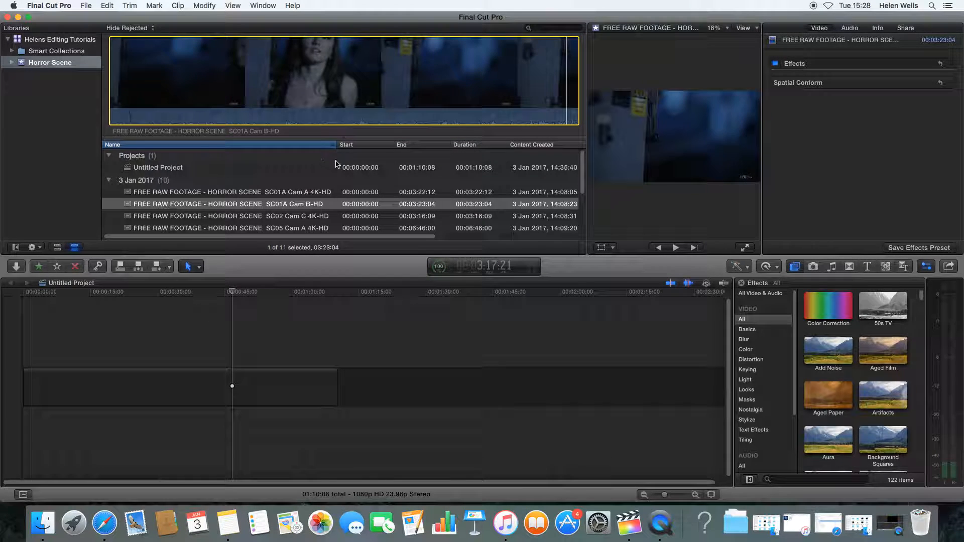
Examine the full list of Horror Scene clips, comparing SC01A Cam A with Cam B and skimming through Cam A
{"action": "left_click", "coordinate": [331, 191]}
{"action": "mouse_move", "coordinate": [586, 111]}
{"action": "left_mouse_down"}
{"action": "mouse_move", "coordinate": [359, 111]}
{"action": "mouse_move", "coordinate": [575, 110]}
{"action": "left_mouse_up"}
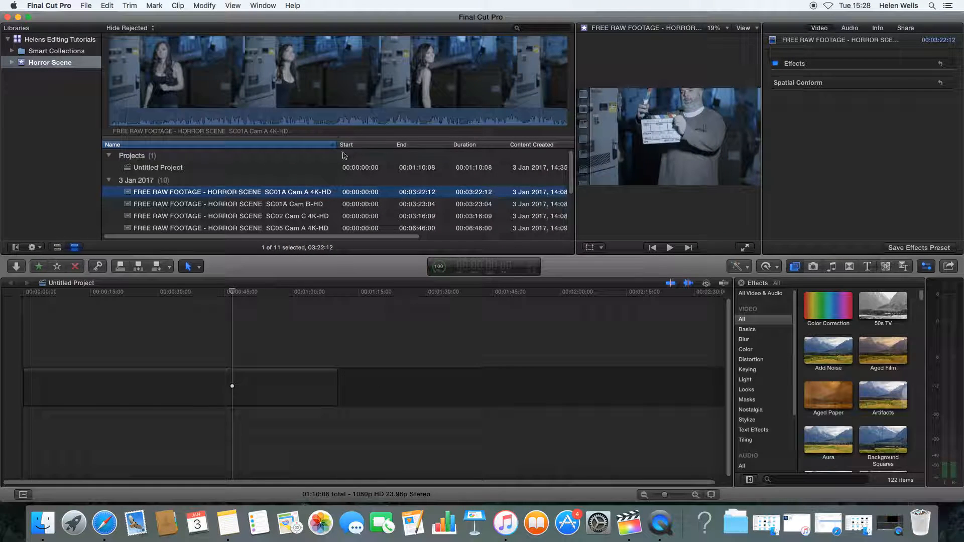
{"action": "scroll", "coordinate": [572, 175], "scroll_direction": "down", "scroll_amount": 2}
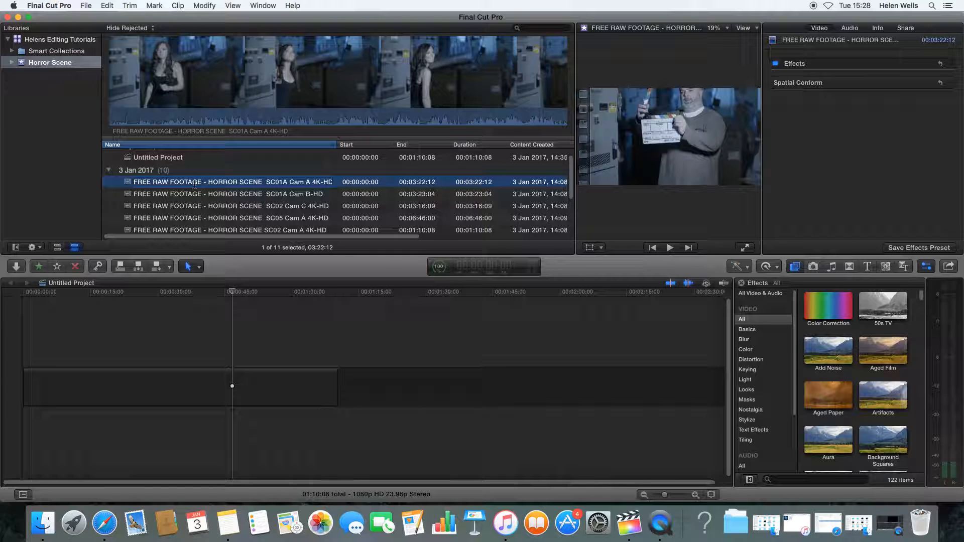
{"action": "left_click", "coordinate": [203, 198]}
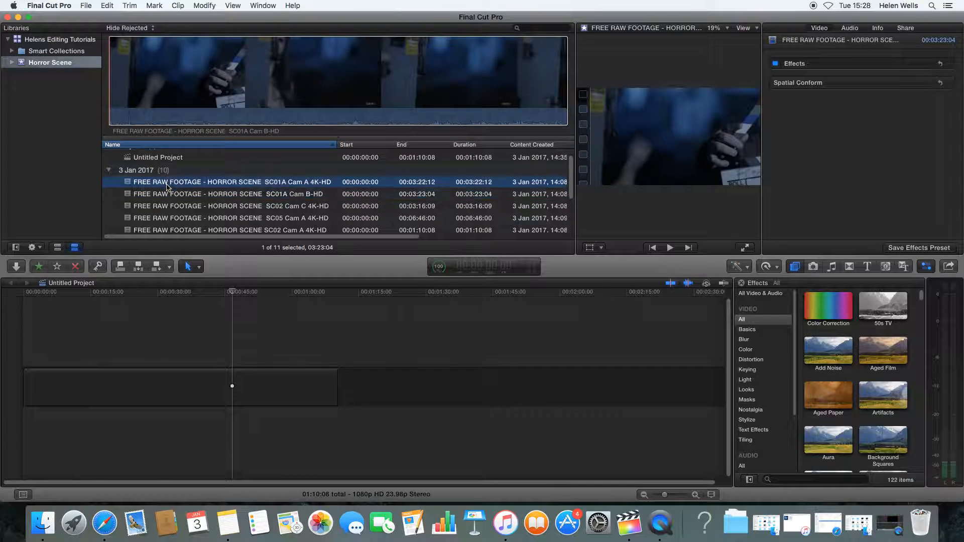
{"action": "left_click", "coordinate": [167, 185]}
{"action": "scroll", "coordinate": [215, 187], "scroll_direction": "up", "scroll_amount": 1}
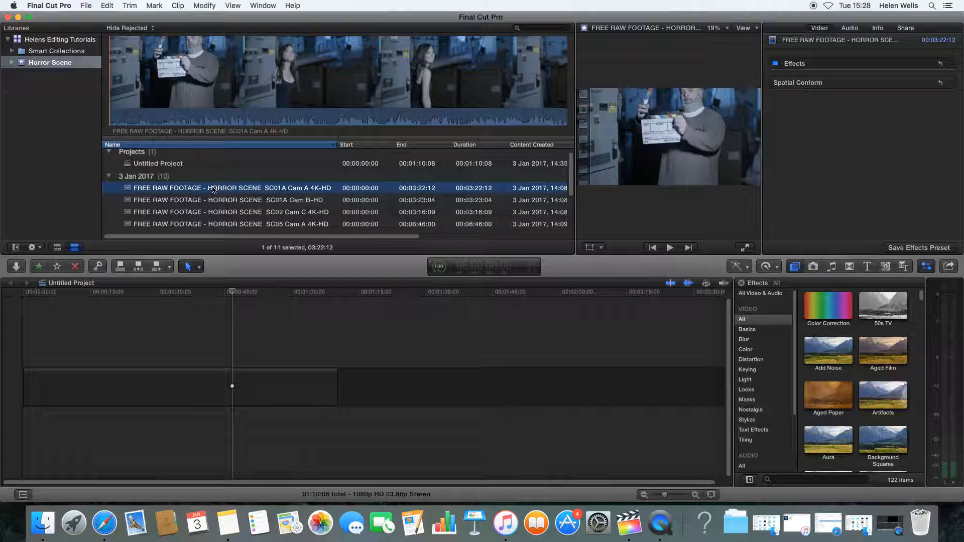
{"action": "scroll", "coordinate": [213, 189], "scroll_direction": "down", "scroll_amount": 5}
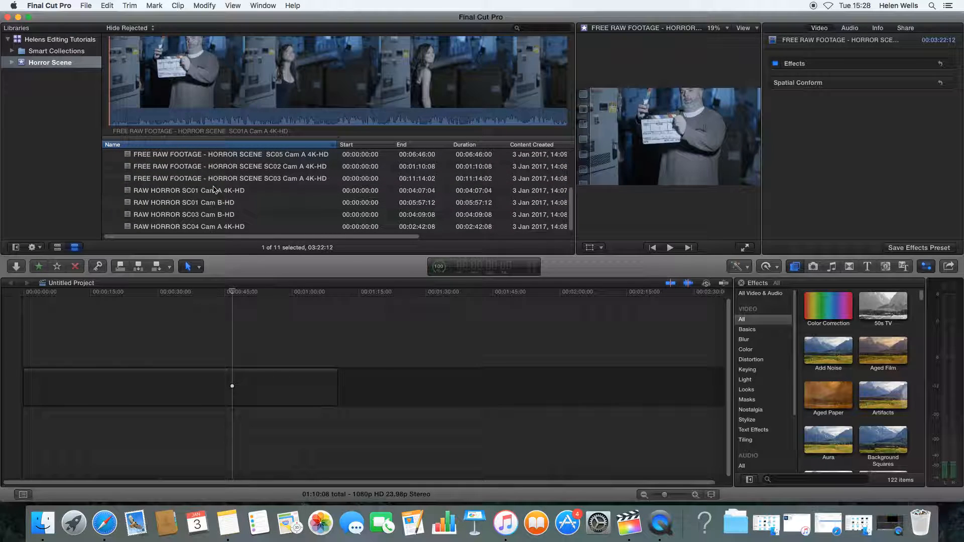
{"action": "scroll", "coordinate": [209, 217], "scroll_direction": "up", "scroll_amount": 6}
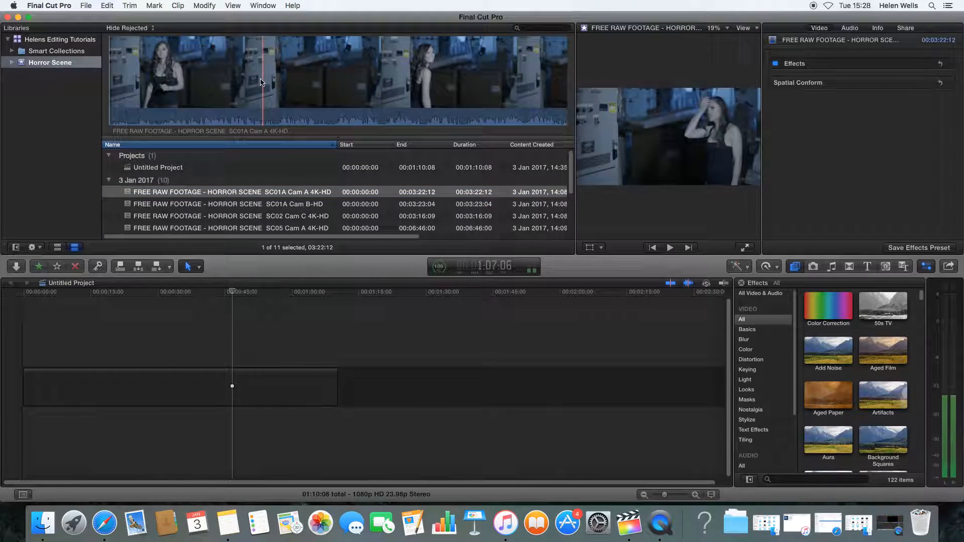
Narrow the browser to enlarge the viewer, and delete the gap clip from the Untitled Project timeline
{"action": "left_click_drag", "start_coordinate": [576, 119], "coordinate": [353, 119]}
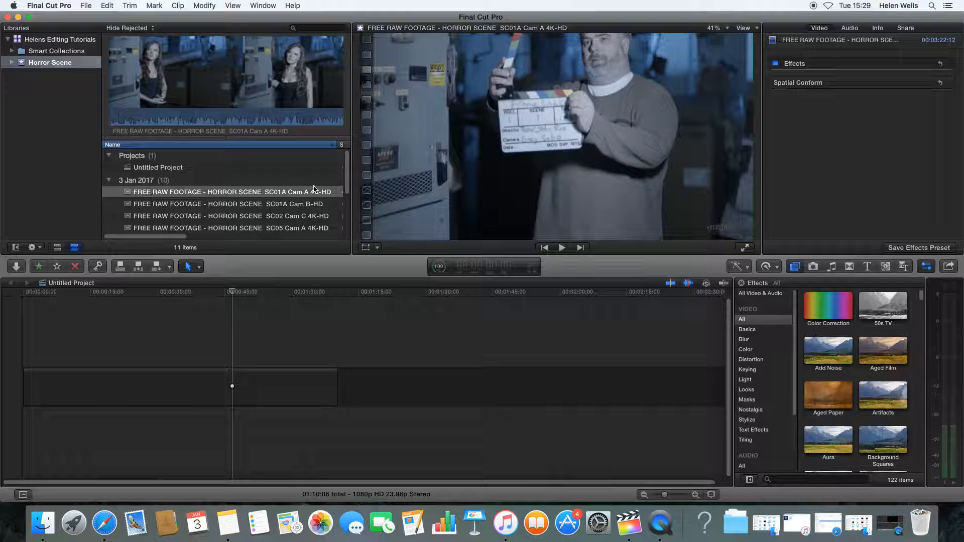
{"action": "left_click", "coordinate": [97, 409]}
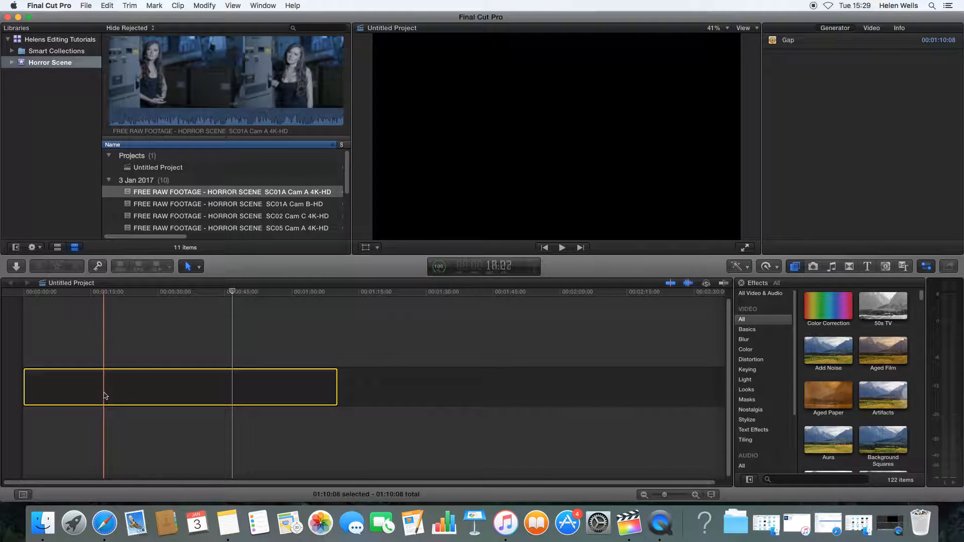
{"action": "key", "text": "Delete"}
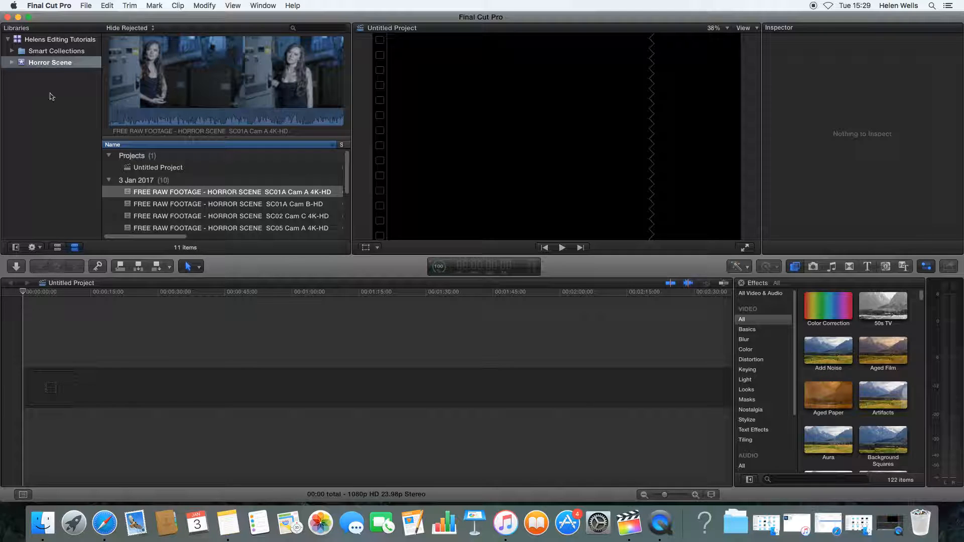
Move the Untitled Project in the Horror Scene event to the Trash
{"action": "left_click", "coordinate": [154, 169]}
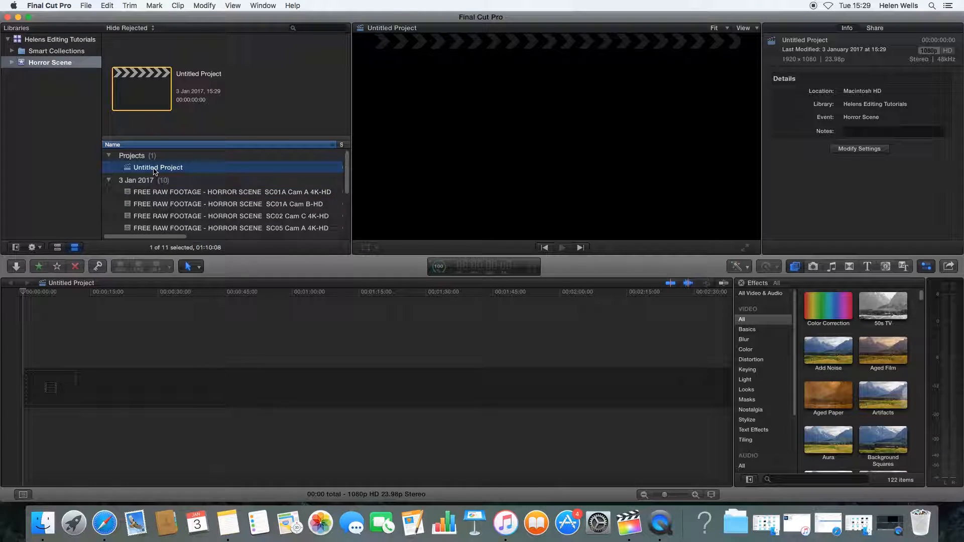
{"action": "right_click", "coordinate": [154, 170]}
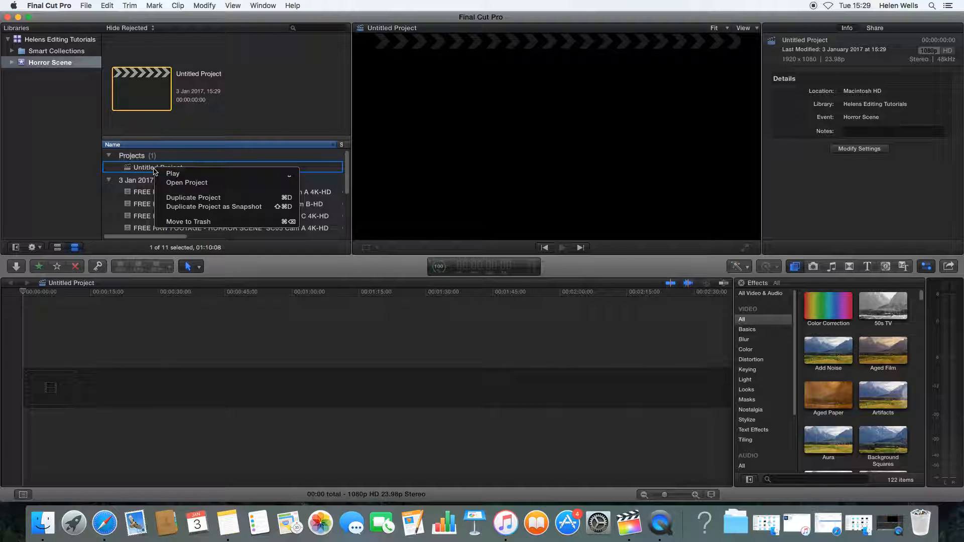
{"action": "left_click", "coordinate": [187, 222]}
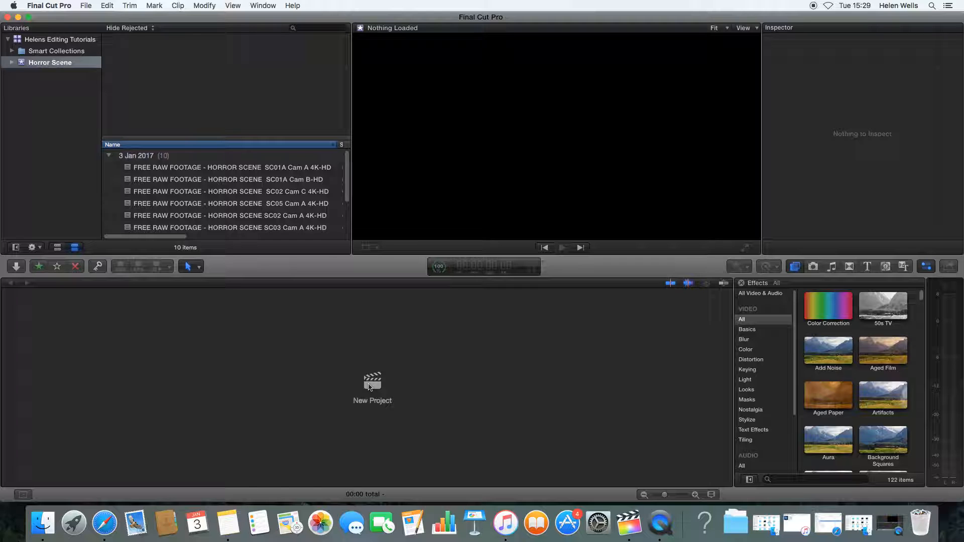
Create a new project in the Horror Scene event with custom video properties of 1080p HD, 1920x1080 and 23.98p
{"action": "left_click", "coordinate": [372, 383]}
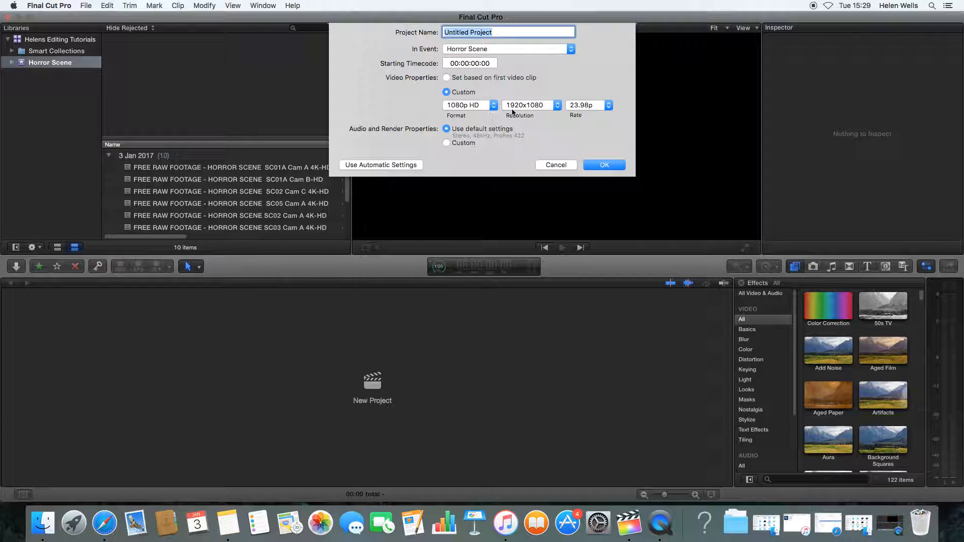
{"action": "left_click", "coordinate": [447, 77]}
{"action": "left_click", "coordinate": [446, 92]}
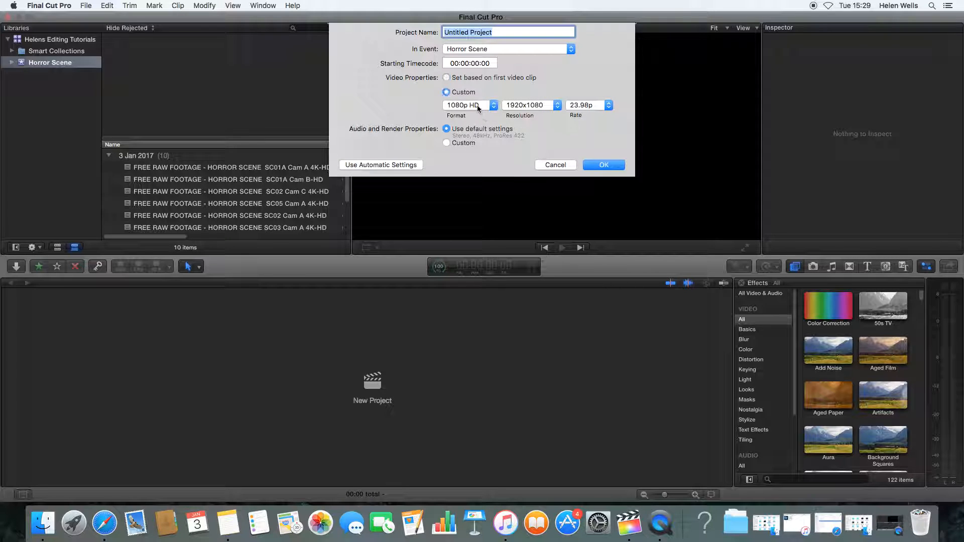
{"action": "left_click", "coordinate": [476, 104]}
{"action": "left_click", "coordinate": [527, 113]}
{"action": "left_click", "coordinate": [526, 106]}
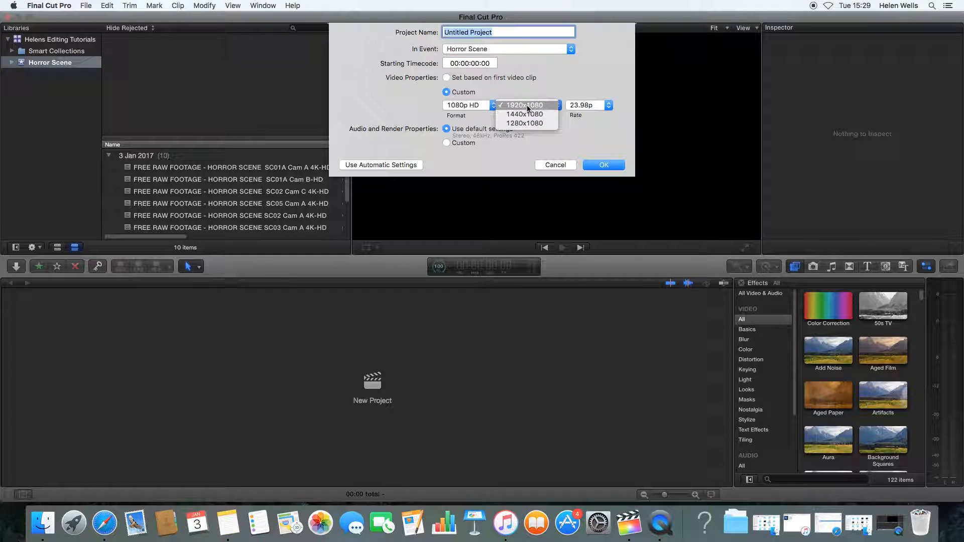
{"action": "left_click", "coordinate": [517, 107]}
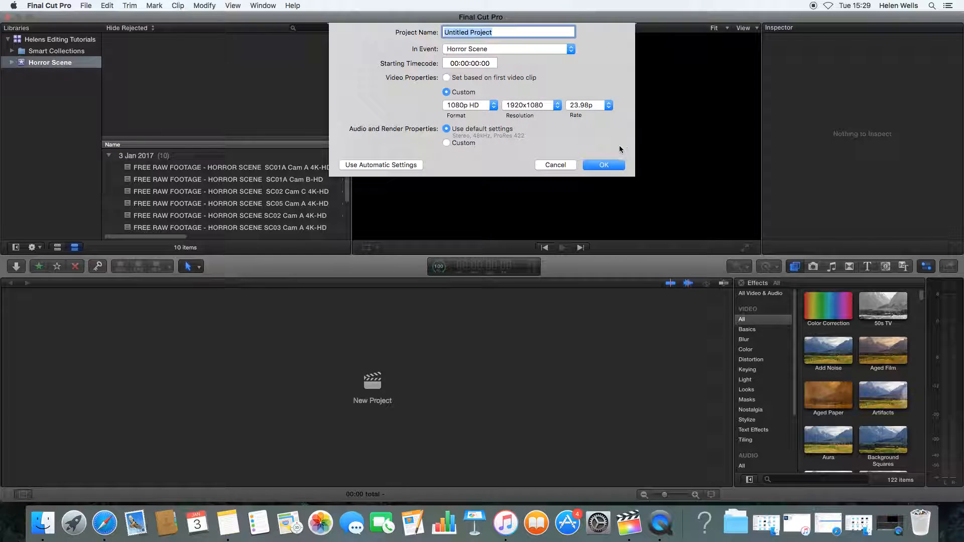
{"action": "left_click", "coordinate": [604, 165]}
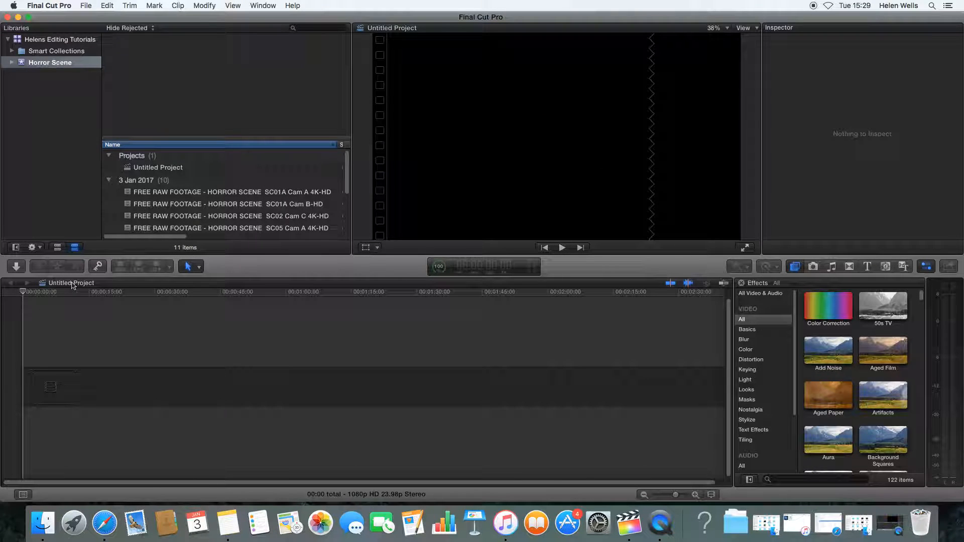
Rename the new project as Horror Timeline
{"action": "left_click", "coordinate": [151, 168]}
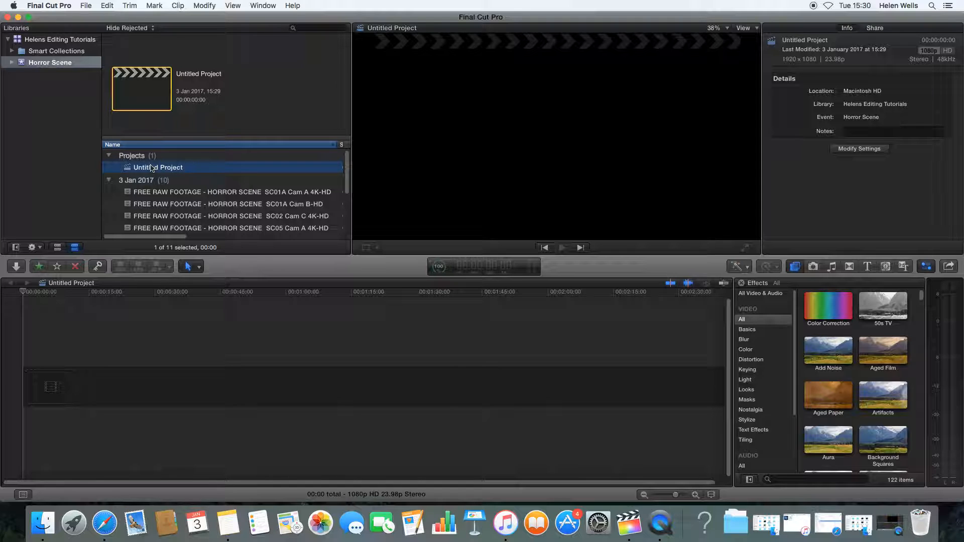
{"action": "left_click", "coordinate": [152, 168]}
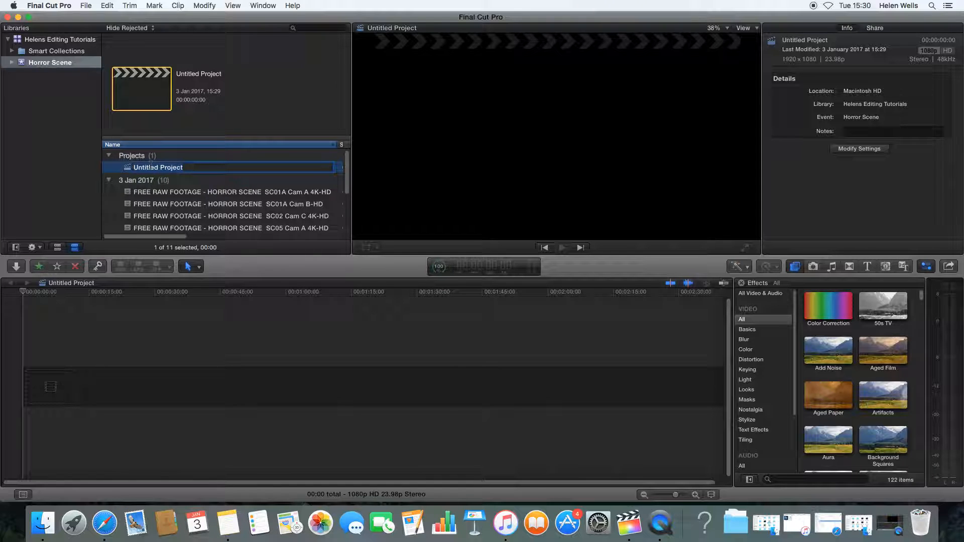
{"action": "type", "text": "Horror Timeline"}
{"action": "key", "text": "Return"}
{"action": "left_click", "coordinate": [45, 296]}
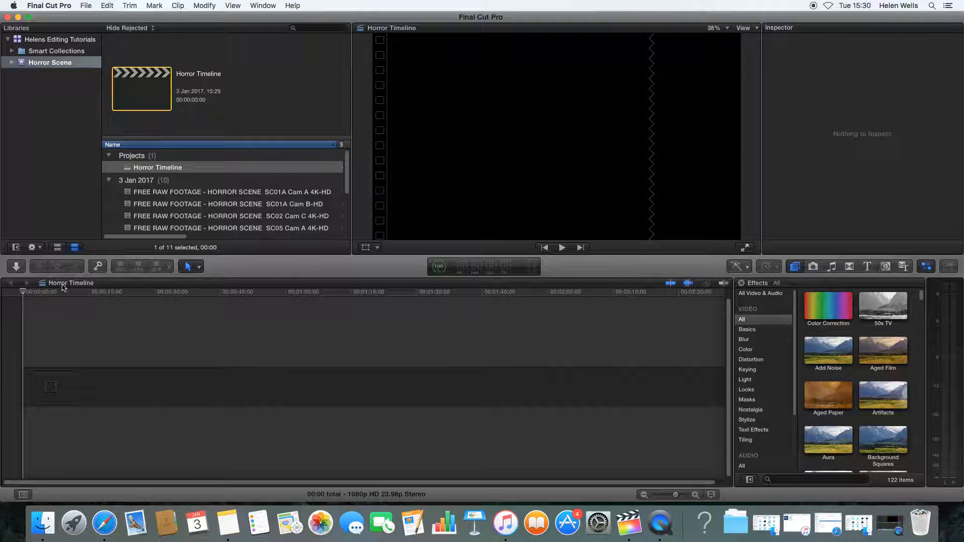
Add the SC01A Cam A 4K-HD clip to the start of the Horror Timeline and check the background rendering tasks
{"action": "left_click", "coordinate": [146, 194]}
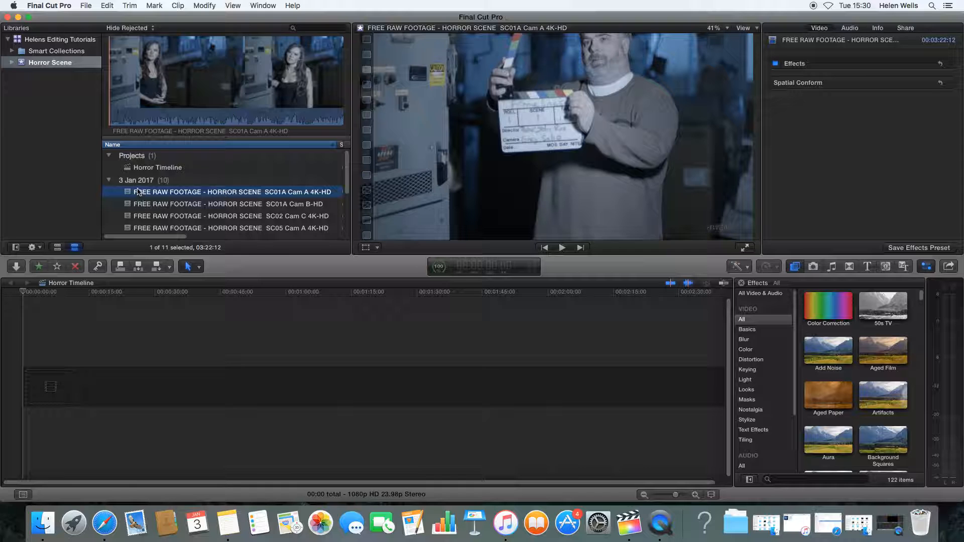
{"action": "key", "text": "q"}
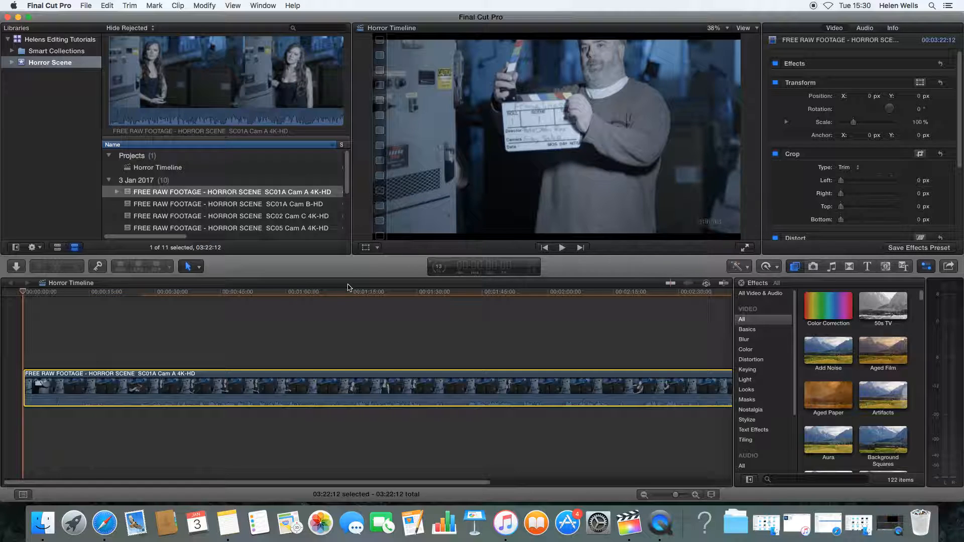
{"action": "key", "text": "super+9"}
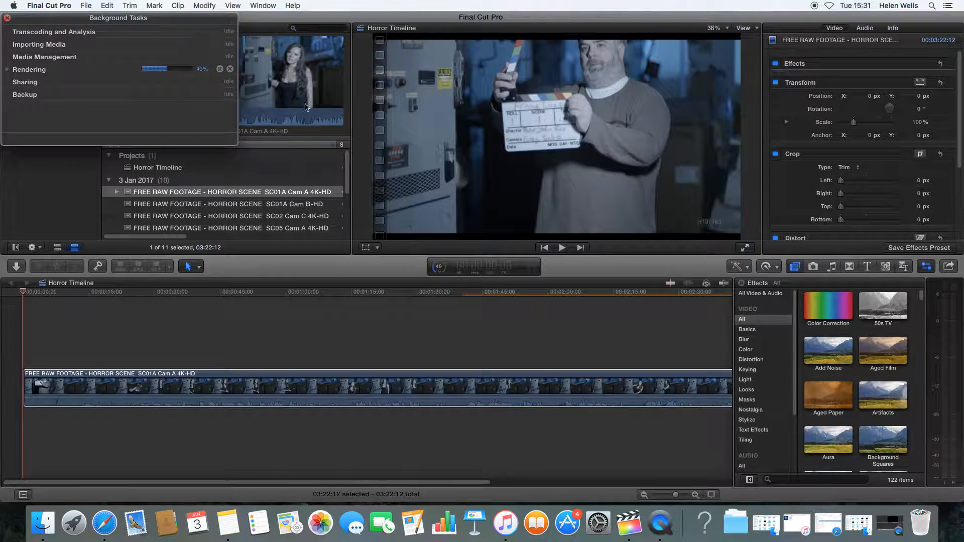
{"action": "left_click", "coordinate": [7, 19]}
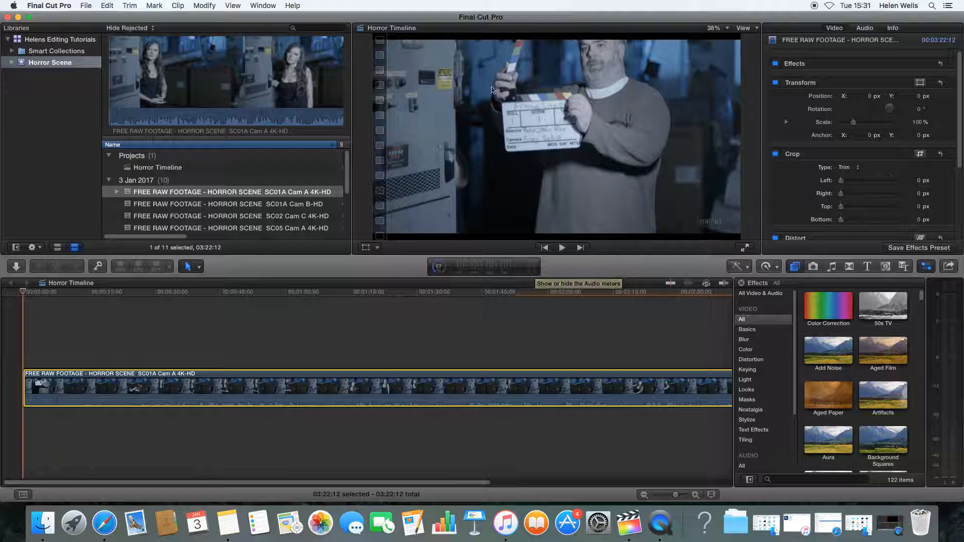
Play the opening seconds of the timeline, pause, and return the playhead to the beginning
{"action": "left_click", "coordinate": [563, 248]}
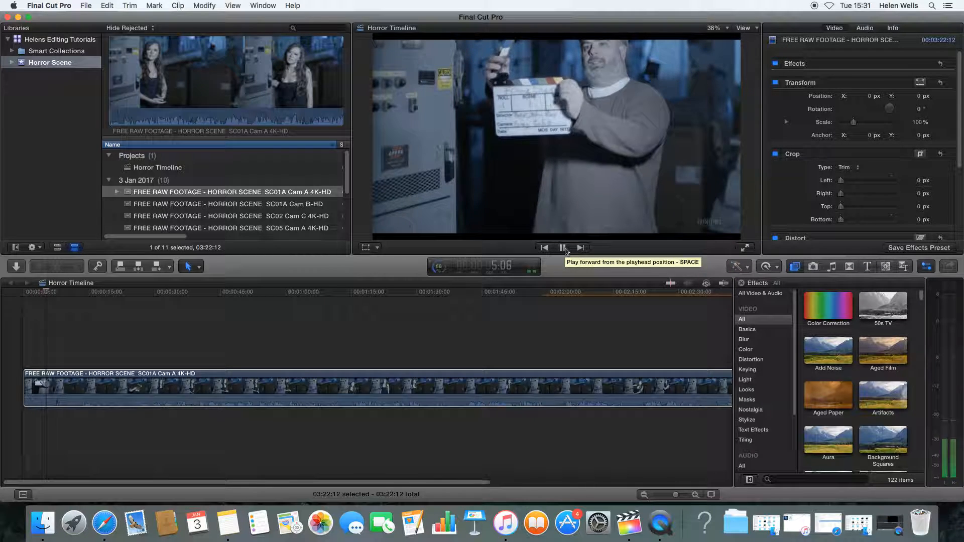
{"action": "left_click", "coordinate": [563, 248]}
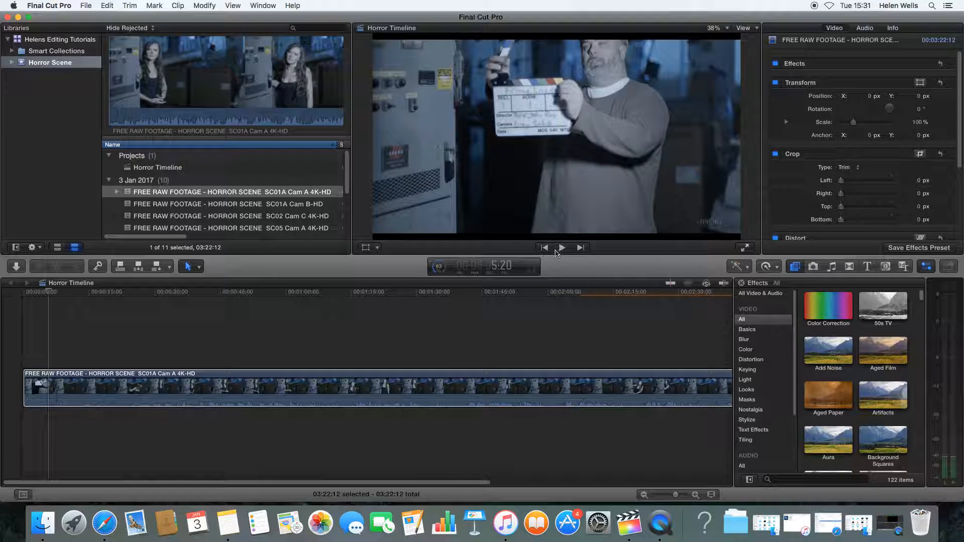
{"action": "left_click", "coordinate": [26, 295]}
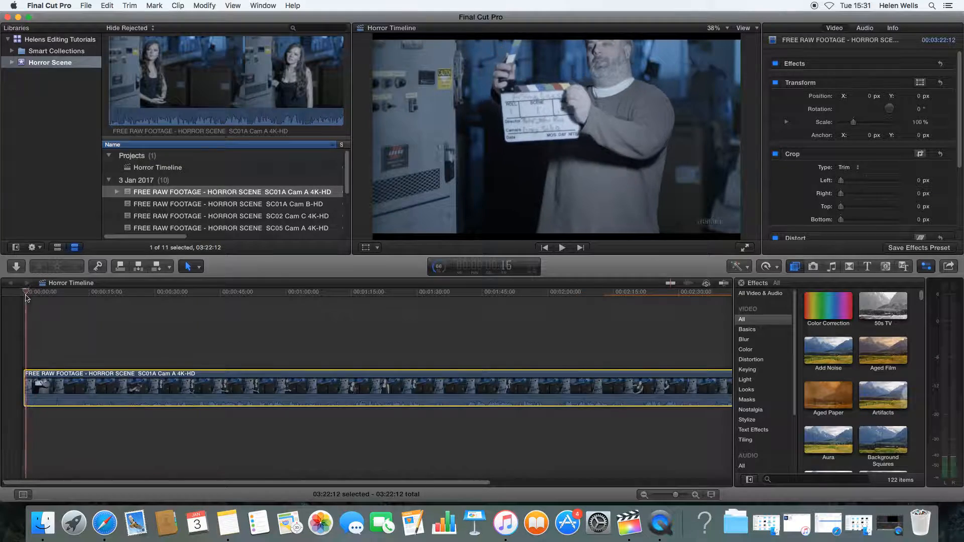
{"action": "left_click_drag", "start_coordinate": [26, 295], "coordinate": [17, 297]}
Insert a second copy of the SC01A Cam A 4K-HD clip into the timeline so both copies can be seen whole
{"action": "left_click_drag", "start_coordinate": [139, 192], "coordinate": [17, 389]}
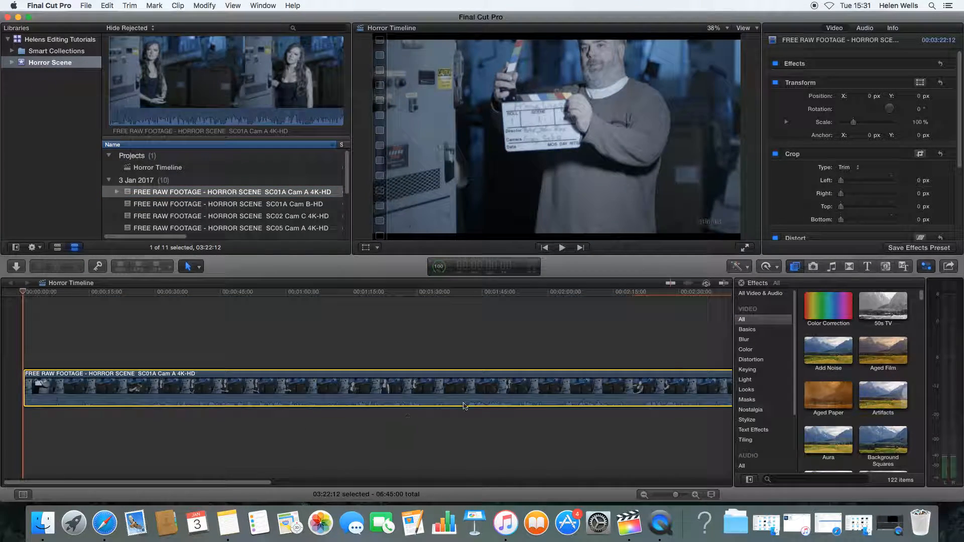
{"action": "left_click", "coordinate": [644, 494]}
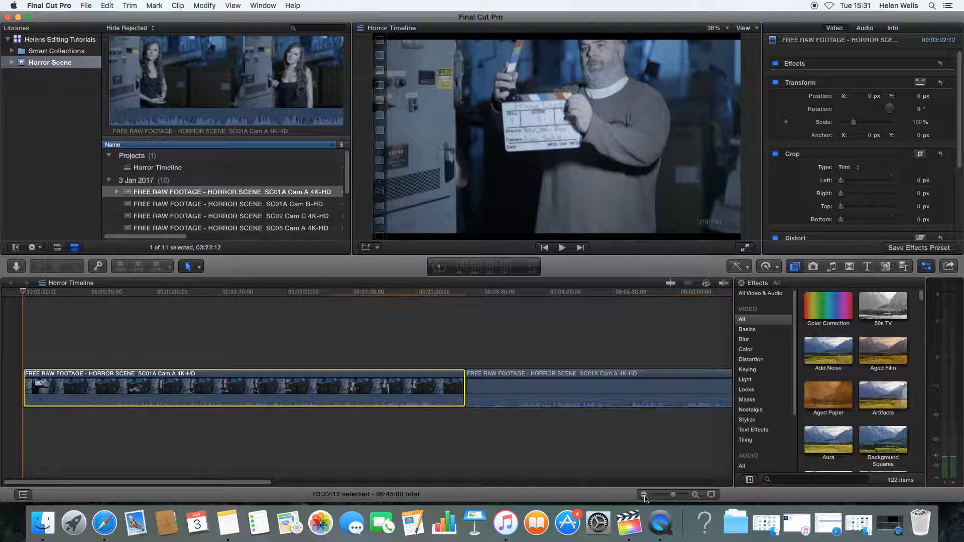
{"action": "left_click", "coordinate": [644, 494]}
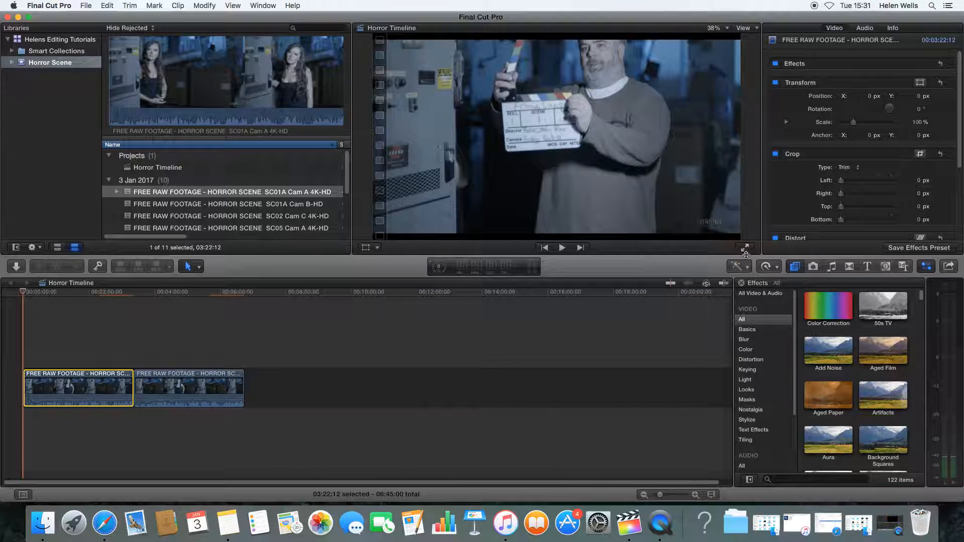
Jump the playhead forward through the timeline's edit points and back to the start
{"action": "left_click", "coordinate": [581, 248]}
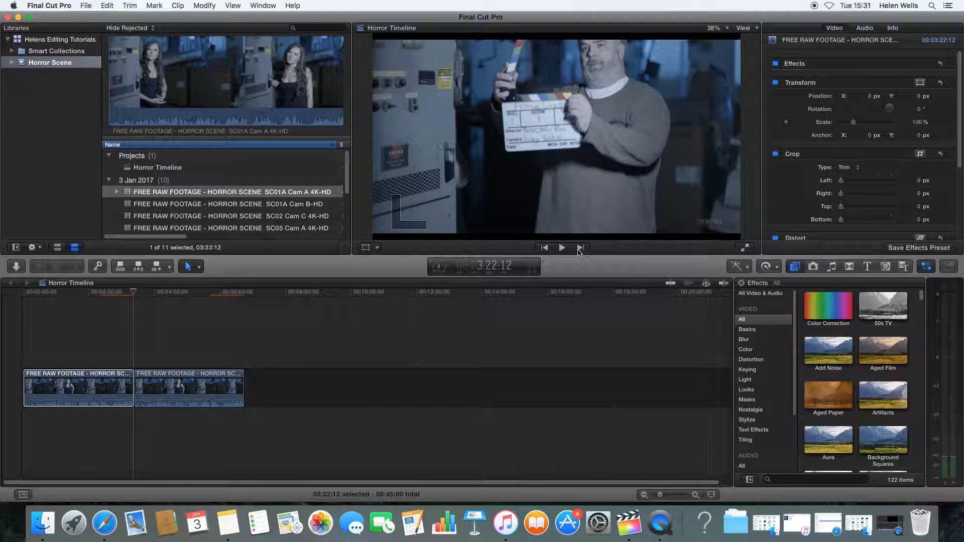
{"action": "left_click", "coordinate": [580, 248]}
{"action": "left_click", "coordinate": [544, 248]}
{"action": "left_click", "coordinate": [545, 249]}
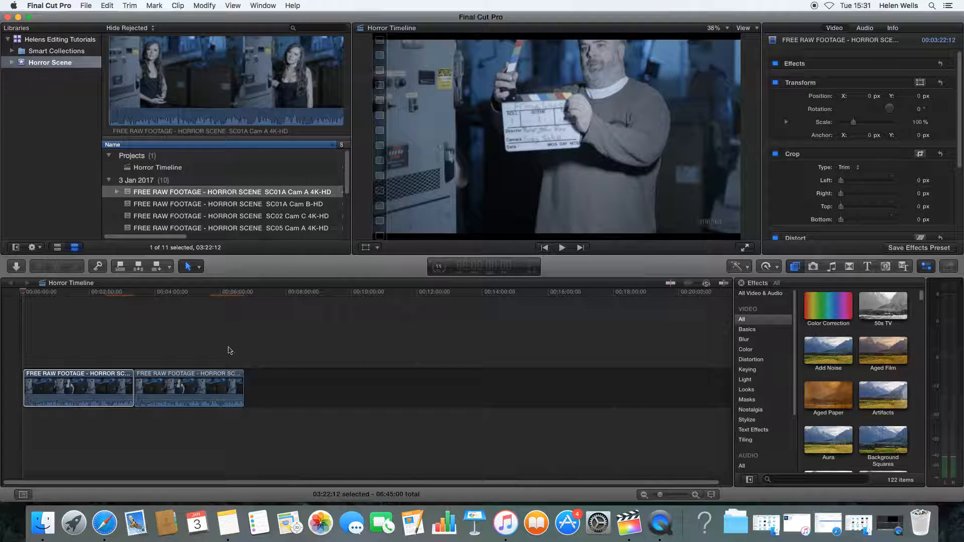
Review the viewer's Transform, Crop and Distort options, and preview the picture at 100% before returning it to Fit
{"action": "left_click", "coordinate": [378, 249]}
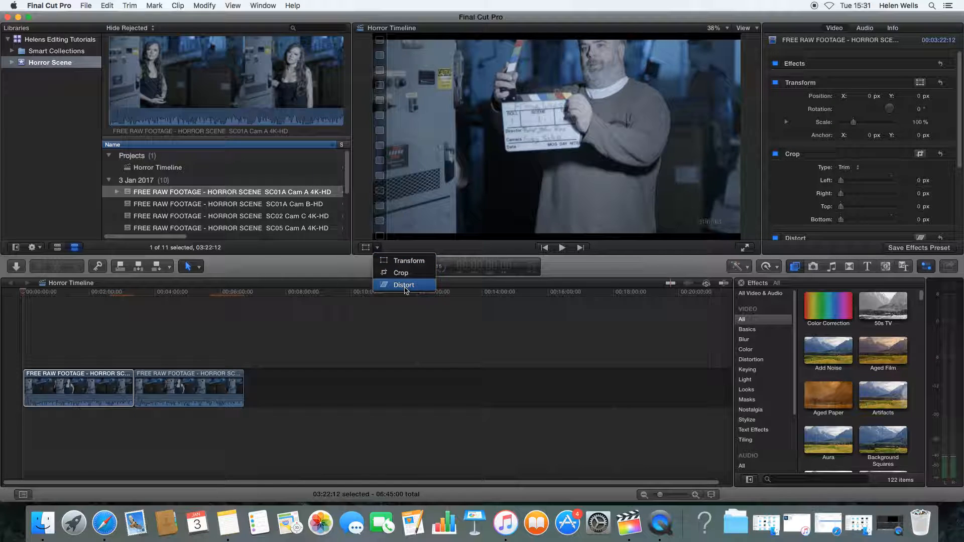
{"action": "left_click", "coordinate": [406, 251]}
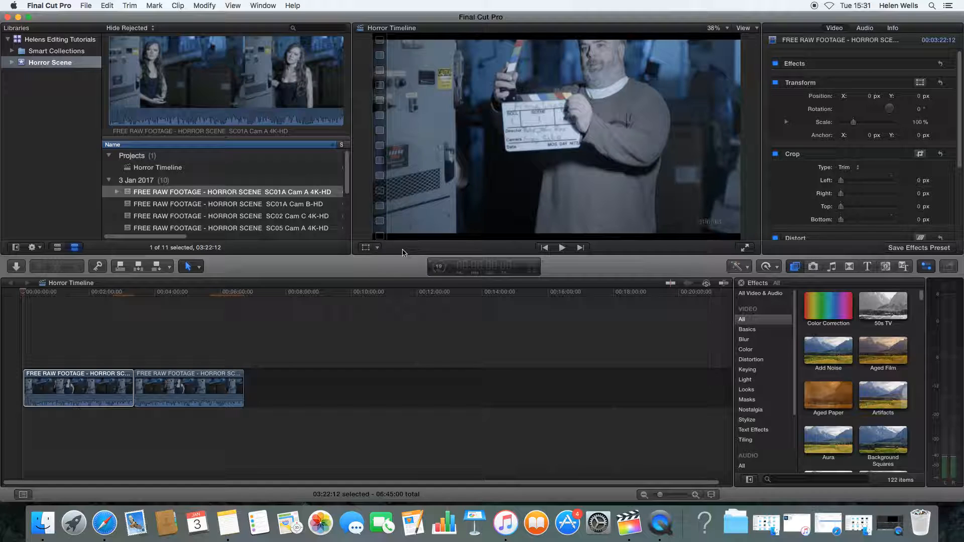
{"action": "left_click", "coordinate": [726, 28]}
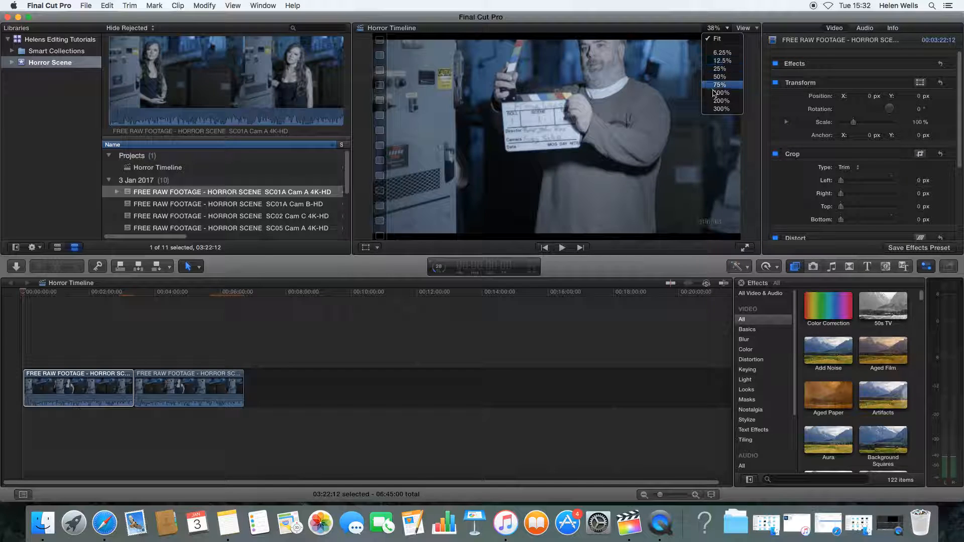
{"action": "left_click", "coordinate": [726, 32]}
{"action": "left_click", "coordinate": [727, 31]}
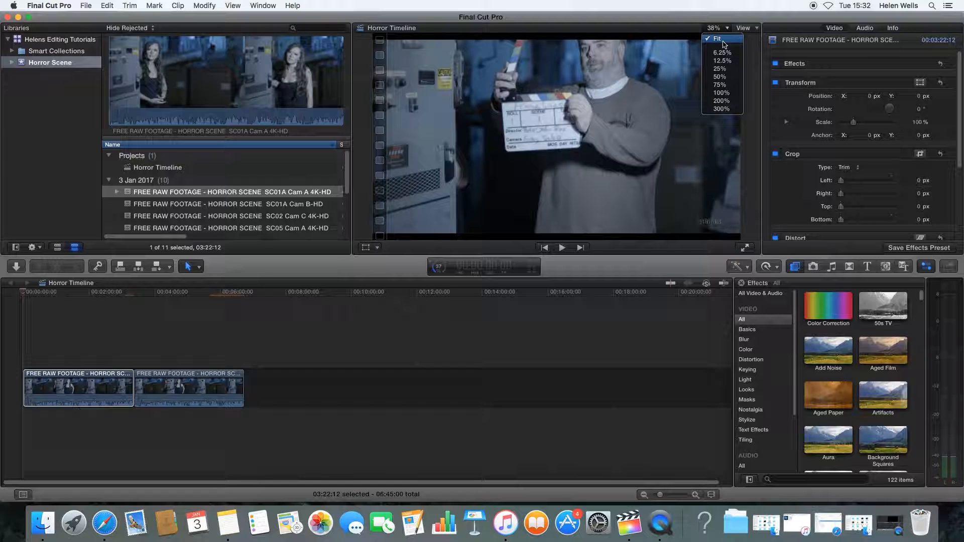
{"action": "left_click", "coordinate": [744, 122]}
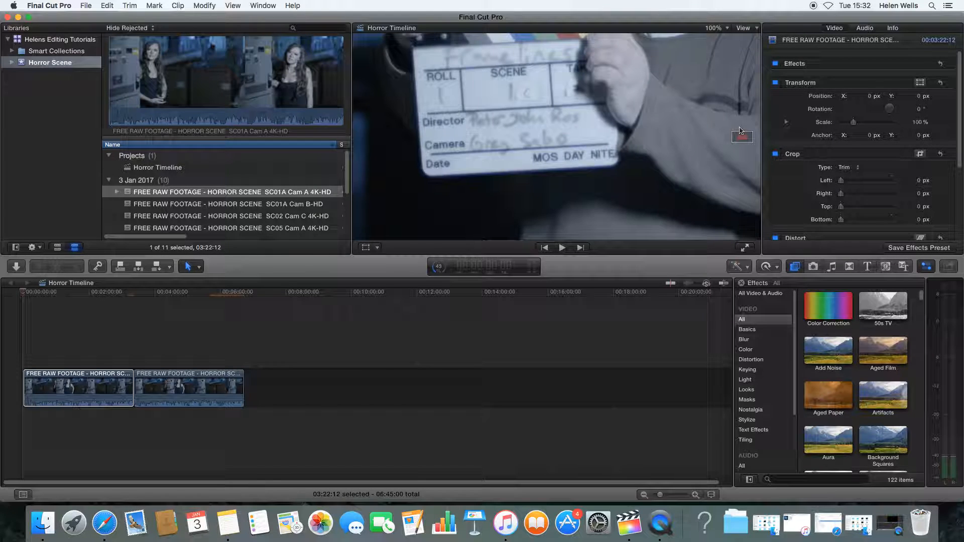
{"action": "left_click", "coordinate": [723, 27]}
{"action": "left_click", "coordinate": [719, 39]}
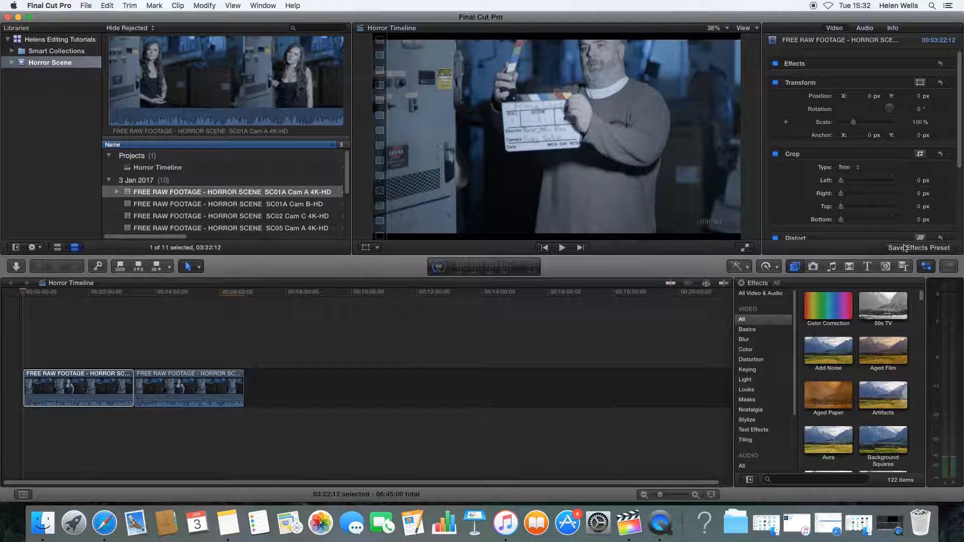
Try rotating the first timeline clip to -33°, then undo the rotation and the added second clip
{"action": "scroll", "coordinate": [926, 46], "scroll_direction": "down", "scroll_amount": 3}
{"action": "scroll", "coordinate": [923, 94], "scroll_direction": "up", "scroll_amount": 4}
{"action": "left_click_drag", "start_coordinate": [892, 111], "coordinate": [894, 113]}
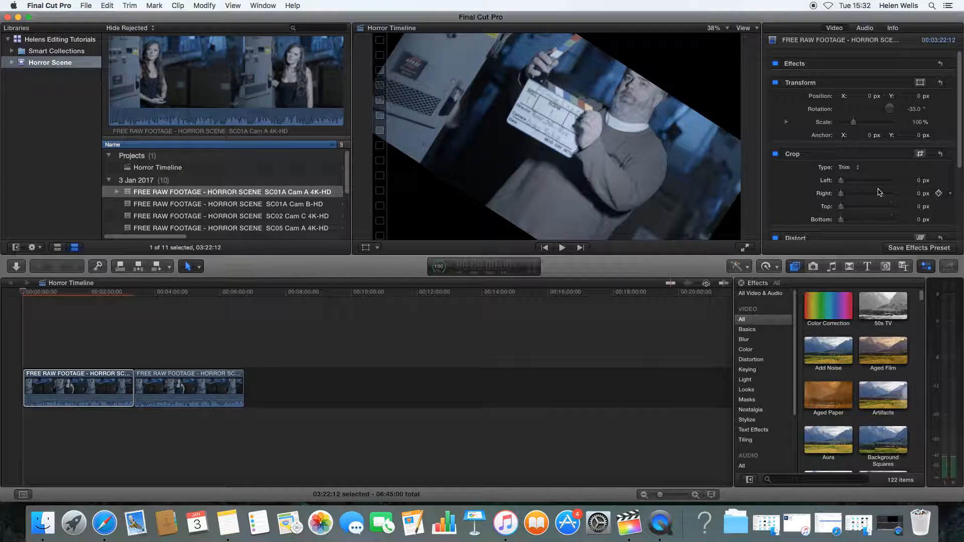
{"action": "key", "text": "super+z"}
{"action": "key", "text": "super+z"}
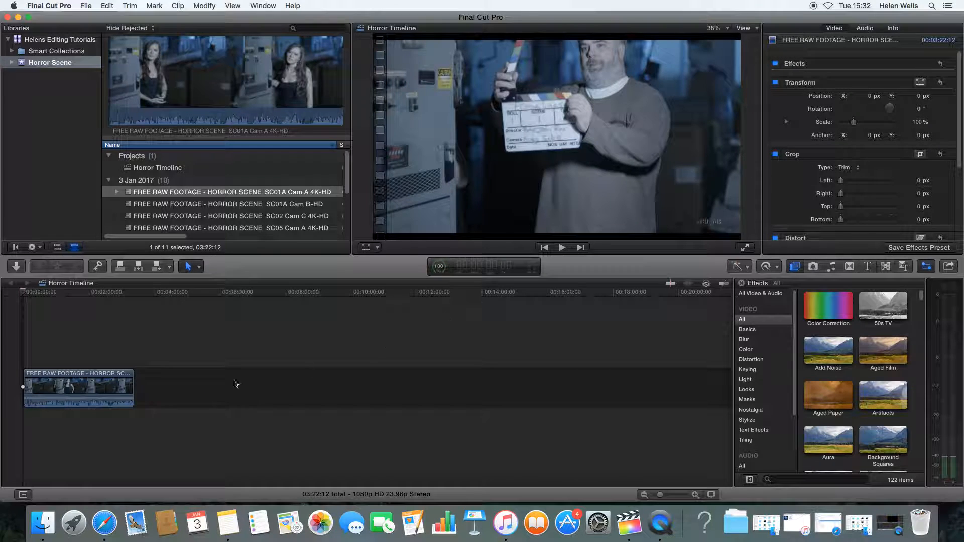
Review the timeline clip's audio settings and its file information in the inspector, and return to its video settings
{"action": "left_click", "coordinate": [865, 28]}
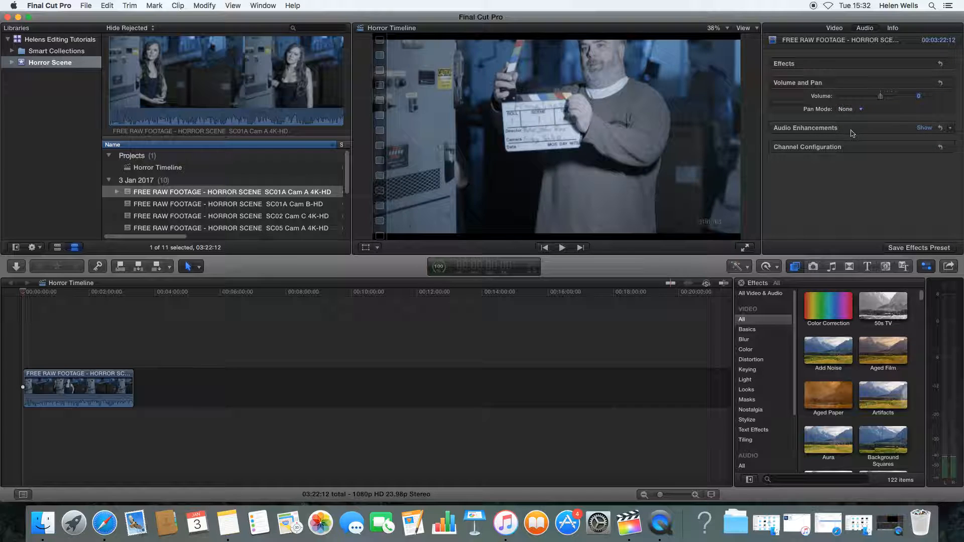
{"action": "left_click", "coordinate": [892, 29]}
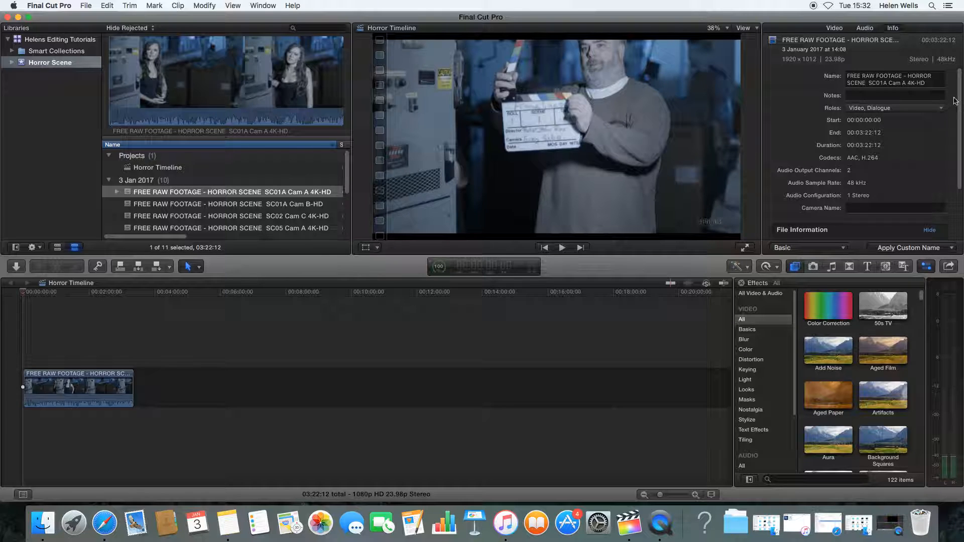
{"action": "scroll", "coordinate": [960, 93], "scroll_direction": "down", "scroll_amount": 2}
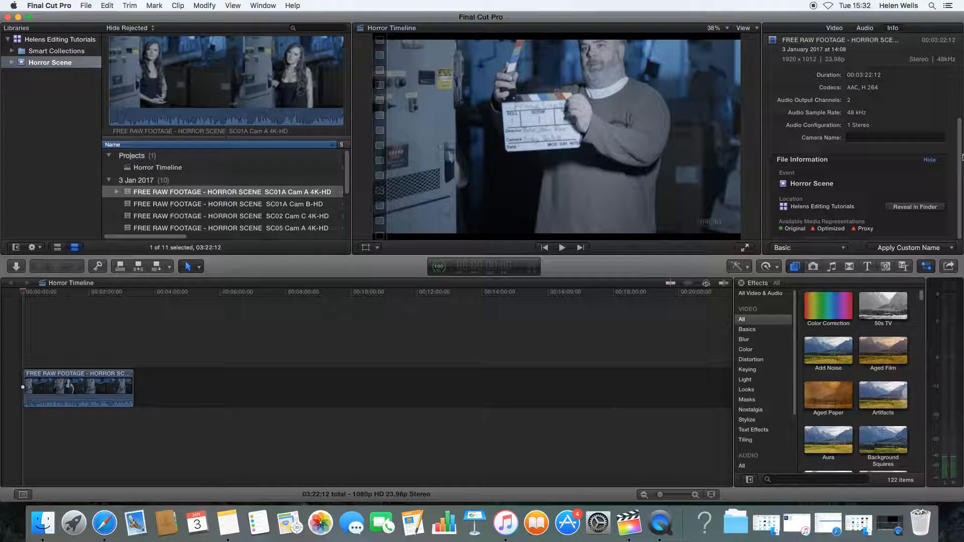
{"action": "scroll", "coordinate": [960, 112], "scroll_direction": "down", "scroll_amount": 2}
{"action": "scroll", "coordinate": [959, 157], "scroll_direction": "up", "scroll_amount": 3}
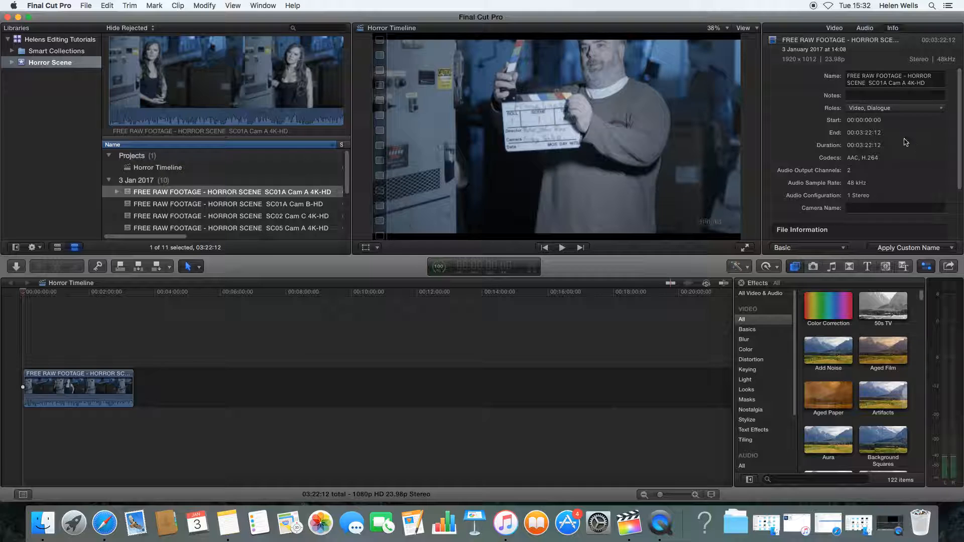
{"action": "left_click", "coordinate": [834, 27]}
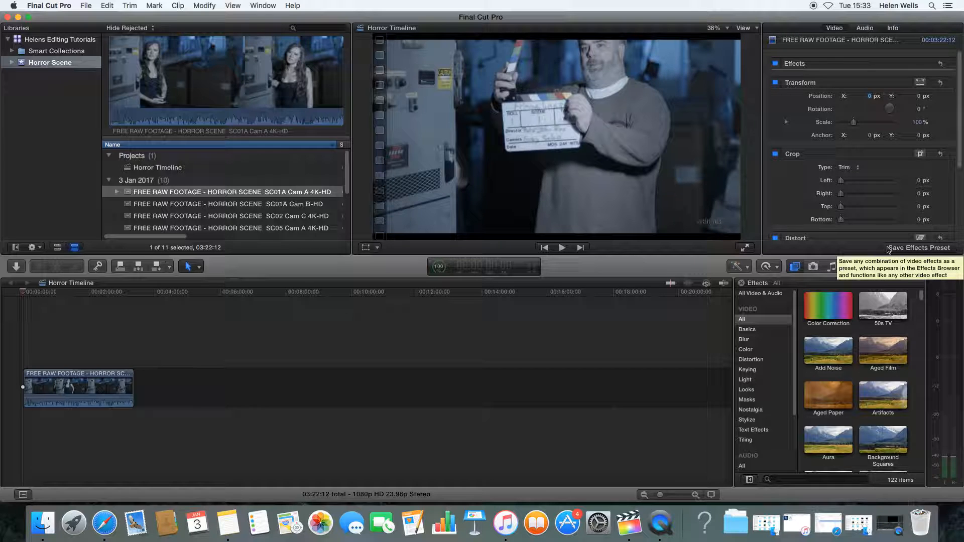
Append another copy of the SC01A Cam A 4K-HD clip after the timeline clip, working with the Select tool
{"action": "left_click", "coordinate": [199, 268]}
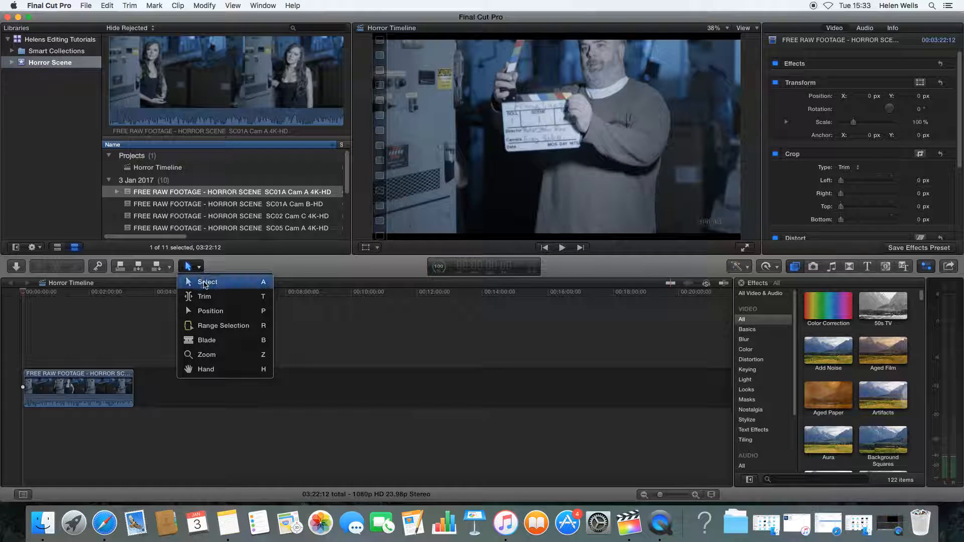
{"action": "left_click", "coordinate": [205, 284]}
{"action": "left_click_drag", "start_coordinate": [88, 385], "coordinate": [49, 382]}
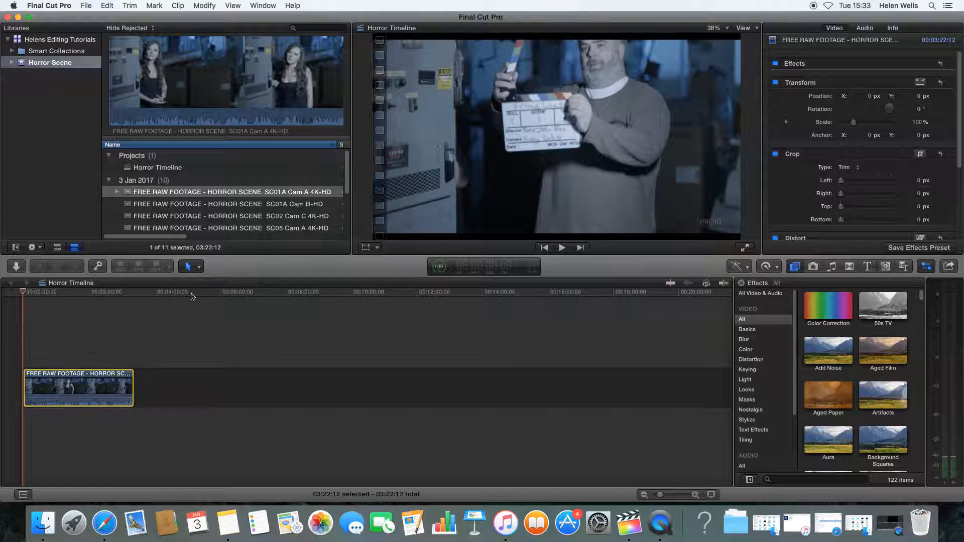
{"action": "left_click_drag", "start_coordinate": [153, 193], "coordinate": [159, 390]}
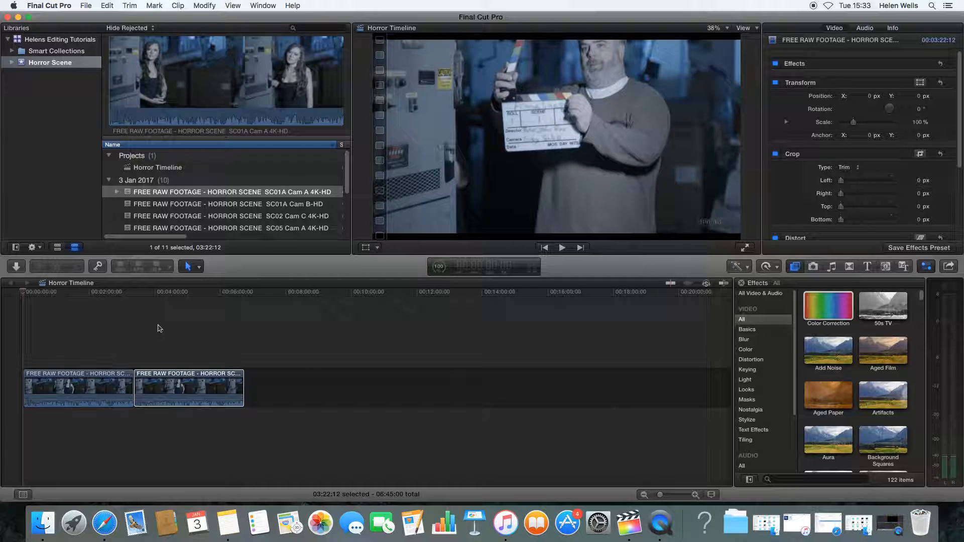
Try to extend the end of the second timeline clip with the Trim tool
{"action": "left_click", "coordinate": [200, 269]}
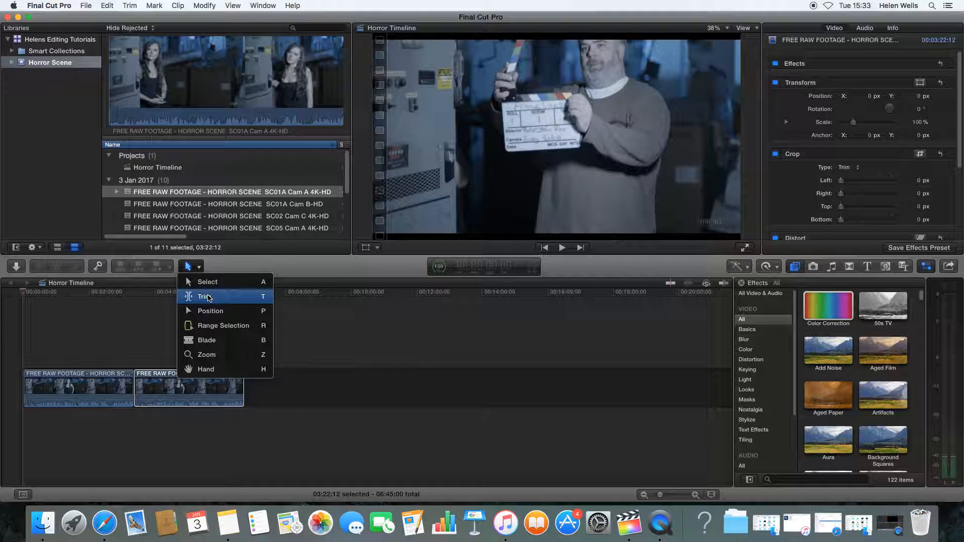
{"action": "left_click", "coordinate": [208, 297]}
{"action": "left_click", "coordinate": [245, 381]}
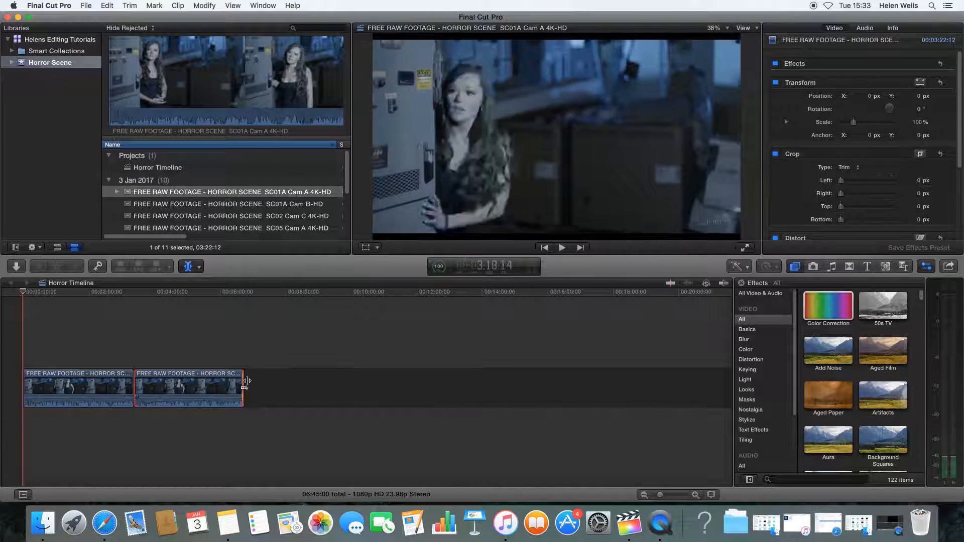
{"action": "left_click_drag", "start_coordinate": [244, 381], "coordinate": [285, 378]}
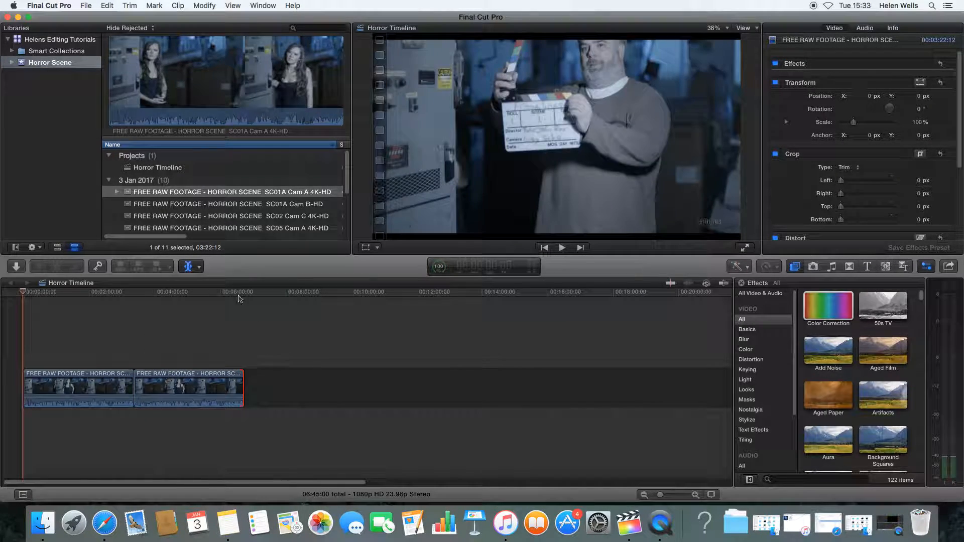
Try lifting the first timeline clip above the storyline with the Position tool, and bring the timeline back to a single clip
{"action": "left_click", "coordinate": [200, 267]}
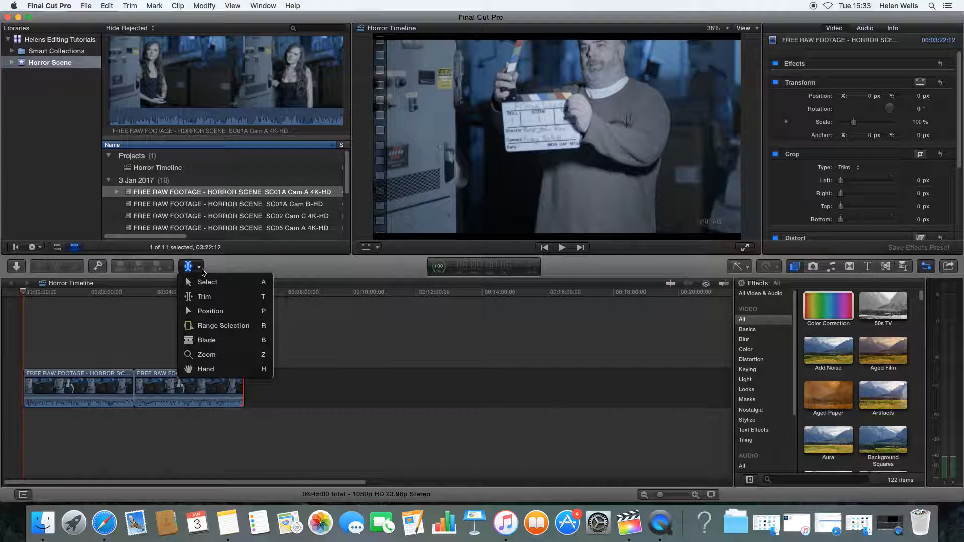
{"action": "left_click", "coordinate": [225, 314]}
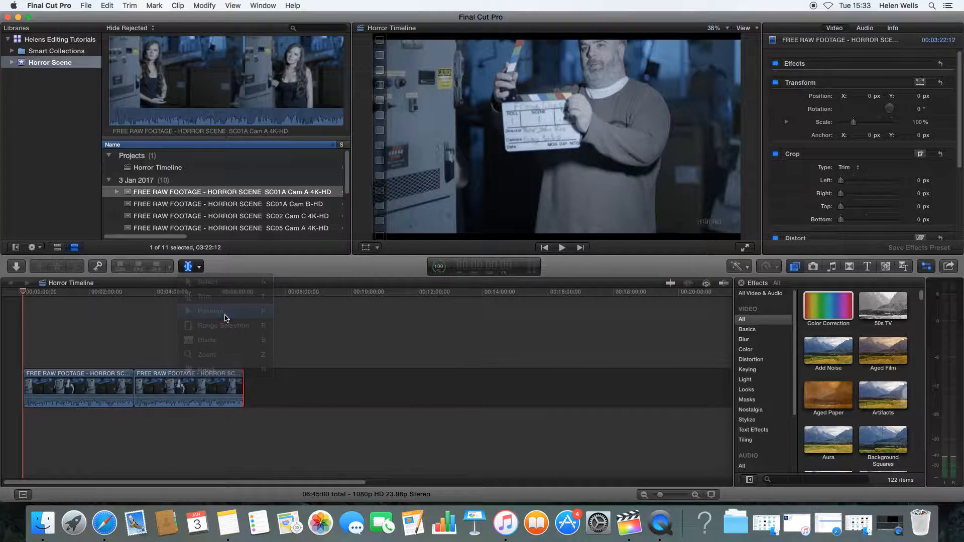
{"action": "left_click", "coordinate": [42, 407]}
{"action": "left_click", "coordinate": [42, 390]}
{"action": "left_click_drag", "start_coordinate": [68, 390], "coordinate": [101, 352]}
{"action": "left_click", "coordinate": [132, 386]}
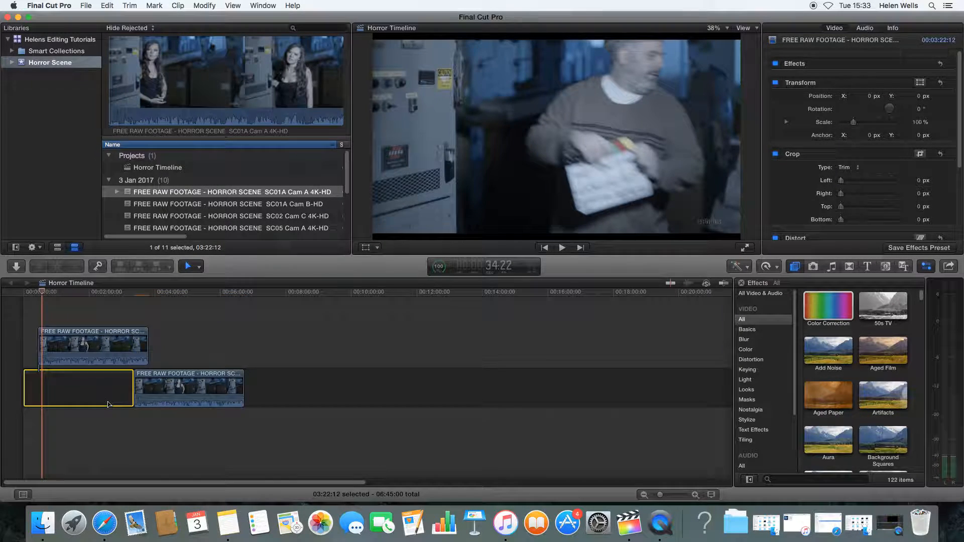
{"action": "key", "text": "Delete"}
{"action": "left_click", "coordinate": [50, 394]}
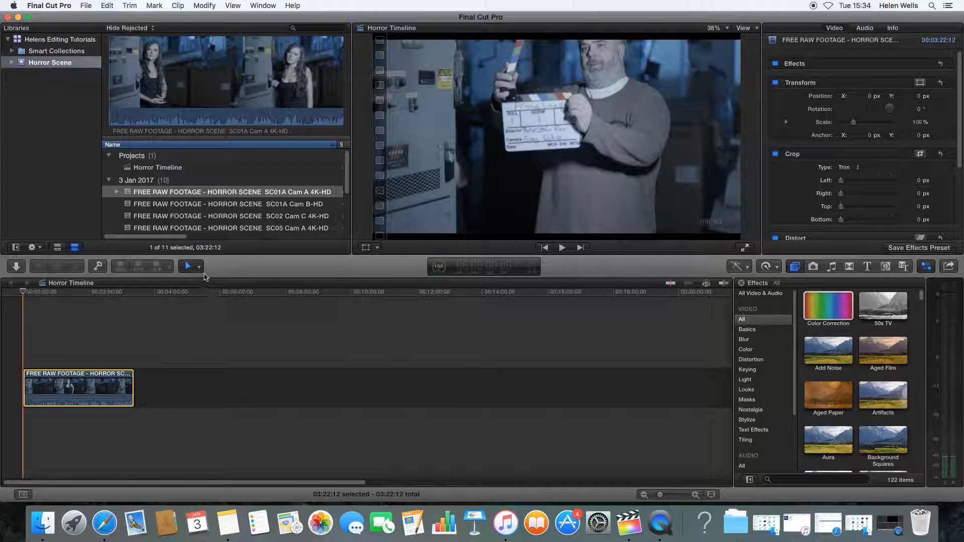
Mark about the first 1:05 of the timeline clip with the Range Selection tool and play its opening seconds
{"action": "left_click", "coordinate": [200, 267]}
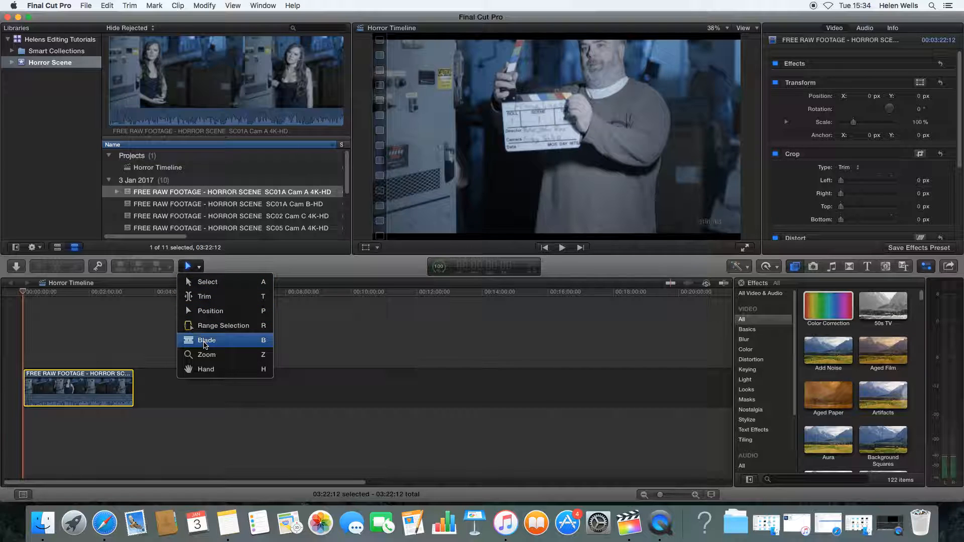
{"action": "left_click", "coordinate": [205, 345]}
{"action": "left_click", "coordinate": [199, 268]}
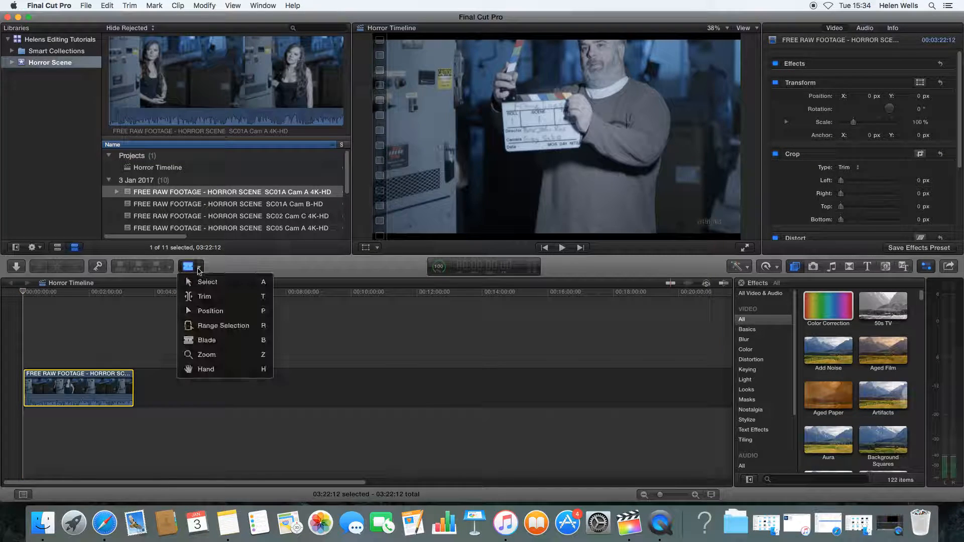
{"action": "left_click", "coordinate": [217, 325]}
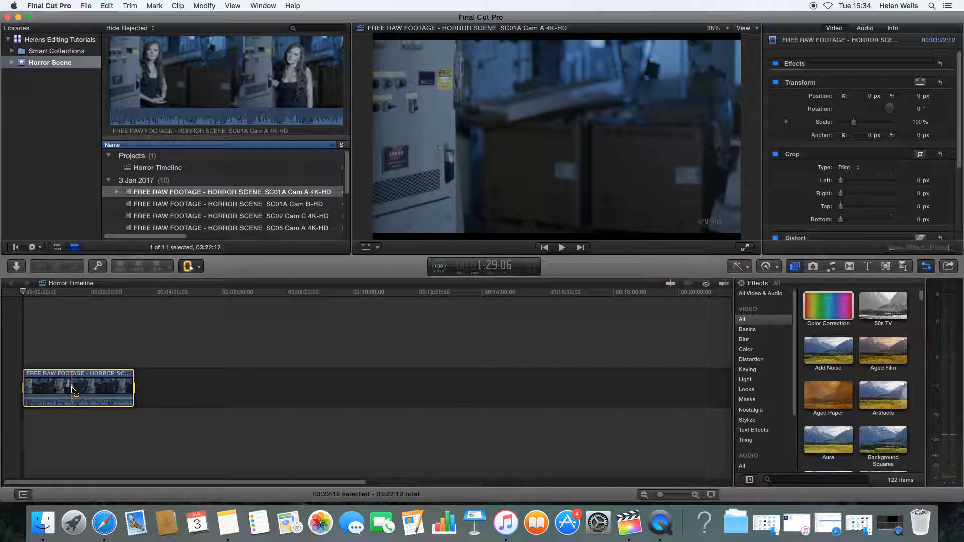
{"action": "left_click_drag", "start_coordinate": [24, 389], "coordinate": [59, 392]}
{"action": "key", "text": "space"}
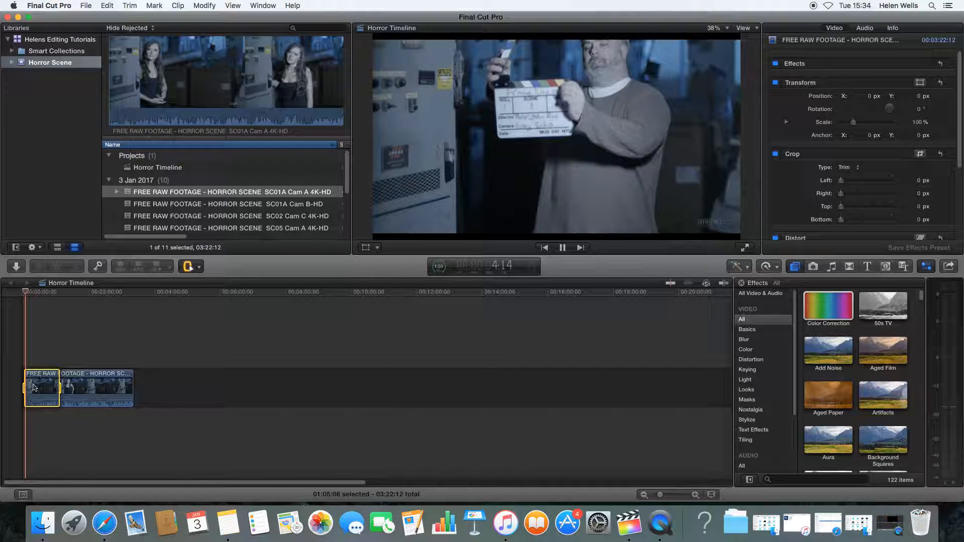
{"action": "key", "text": "space"}
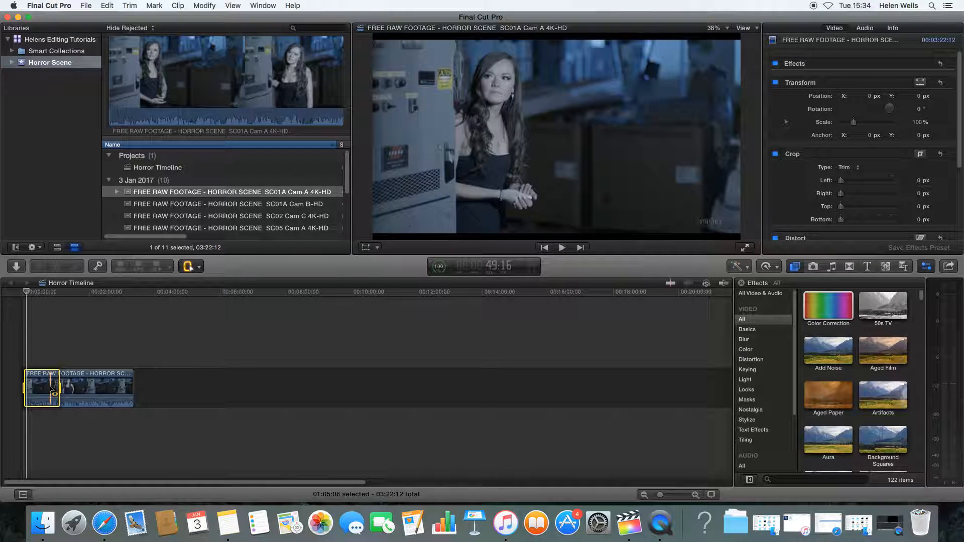
Split the timeline clip at about 2:36 with the Blade tool and select the shorter end piece
{"action": "left_click", "coordinate": [191, 267]}
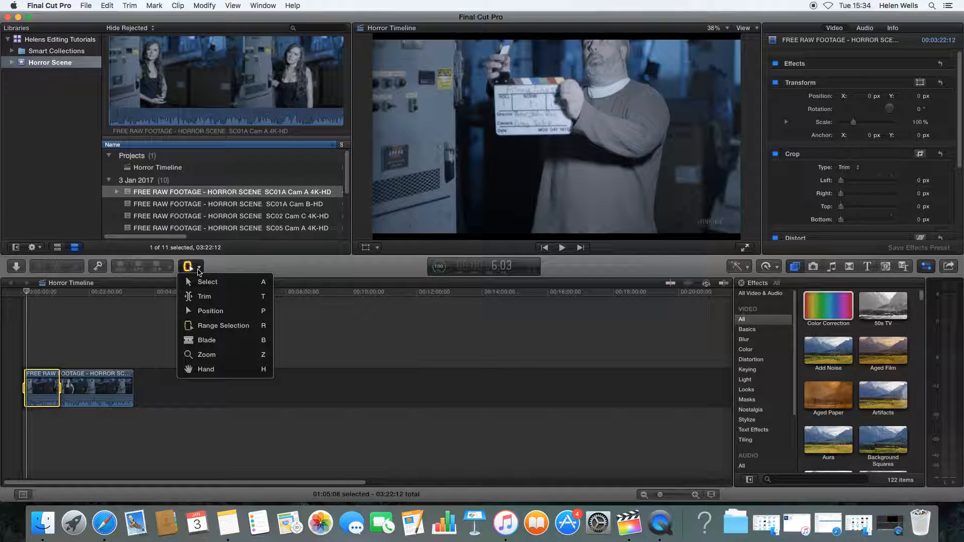
{"action": "left_click", "coordinate": [201, 341]}
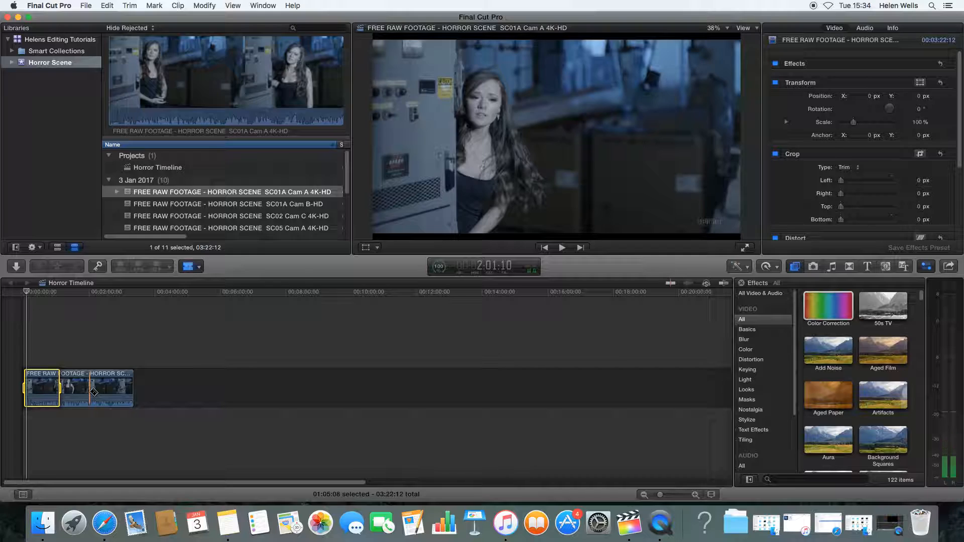
{"action": "left_click", "coordinate": [109, 392]}
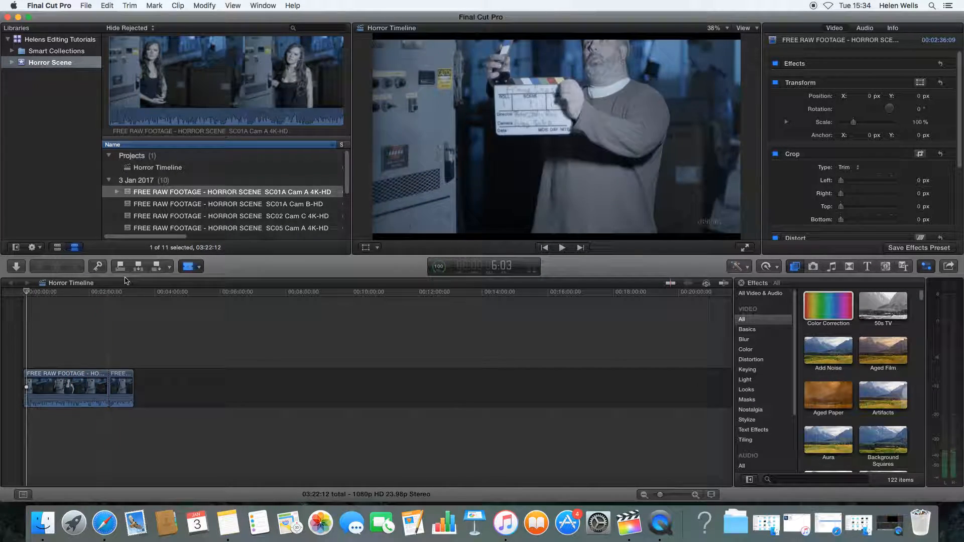
{"action": "left_click", "coordinate": [191, 267]}
{"action": "left_click", "coordinate": [201, 282]}
{"action": "left_click", "coordinate": [117, 387]}
{"action": "mouse_move", "coordinate": [120, 380]}
{"action": "left_mouse_down"}
{"action": "mouse_move", "coordinate": [161, 380]}
{"action": "mouse_move", "coordinate": [127, 380]}
{"action": "left_mouse_up"}
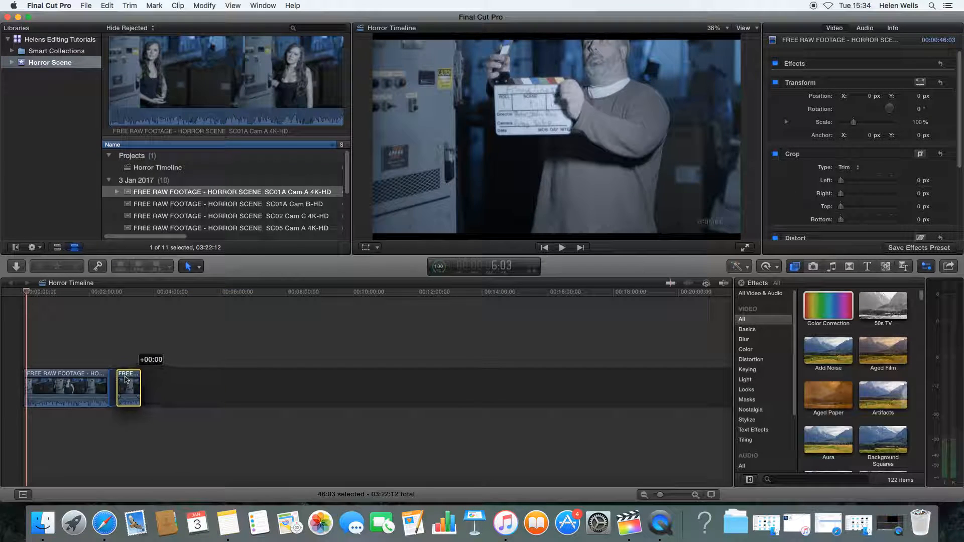
Split the longer first piece with the Blade tool to create a middle piece about 42 seconds long
{"action": "left_click", "coordinate": [198, 268]}
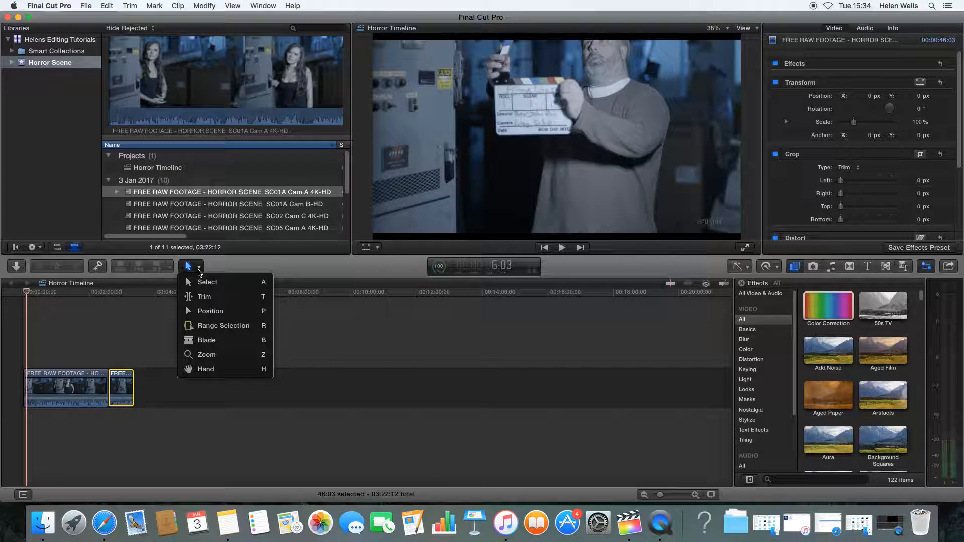
{"action": "left_click", "coordinate": [203, 339]}
{"action": "left_click_drag", "start_coordinate": [28, 291], "coordinate": [83, 292]}
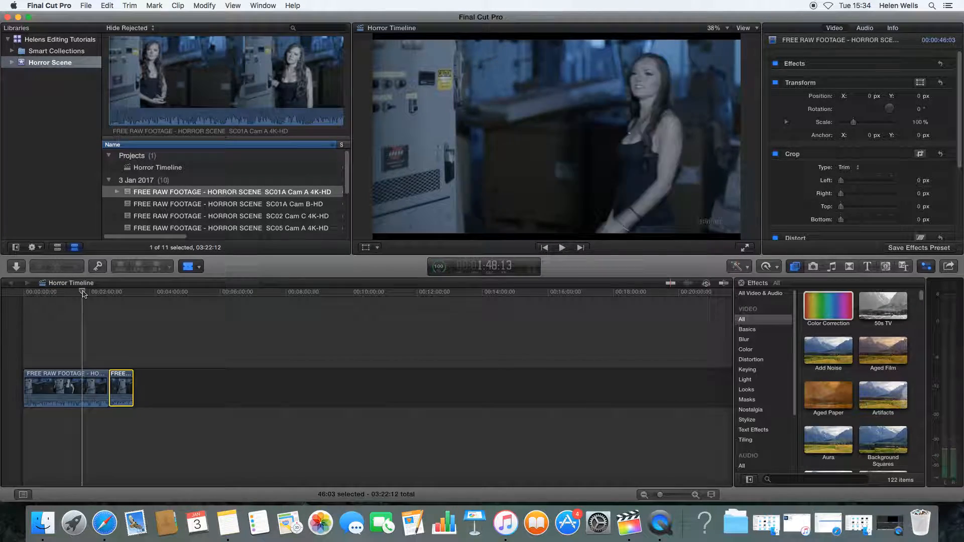
{"action": "left_click", "coordinate": [86, 386]}
{"action": "mouse_move", "coordinate": [85, 292]}
{"action": "left_mouse_down"}
{"action": "mouse_move", "coordinate": [109, 293]}
{"action": "mouse_move", "coordinate": [100, 293]}
{"action": "left_mouse_up"}
Replace the middle piece with a gap, and delete that gap so the two remaining pieces close up
{"action": "left_click", "coordinate": [191, 266]}
{"action": "left_click", "coordinate": [196, 279]}
{"action": "left_click", "coordinate": [94, 376]}
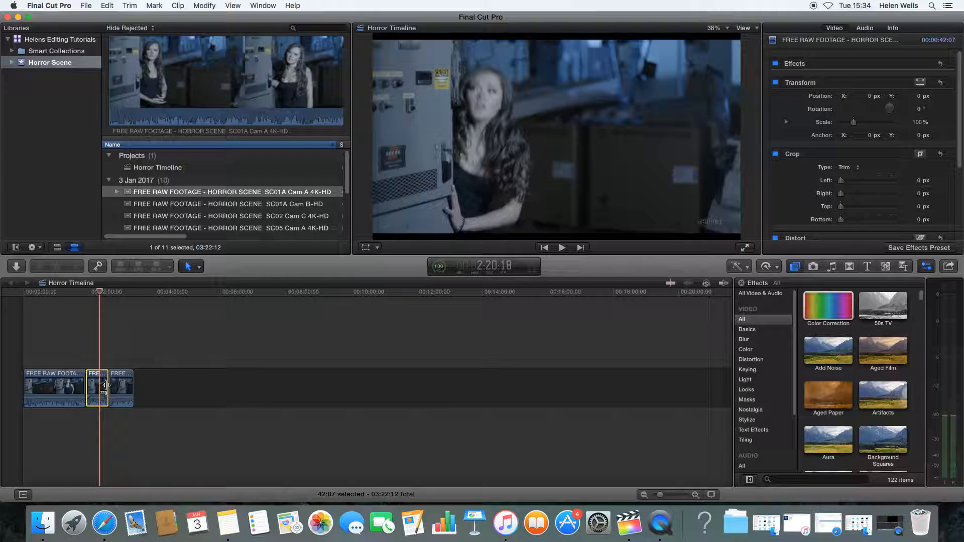
{"action": "key", "text": "shift+BackSpace"}
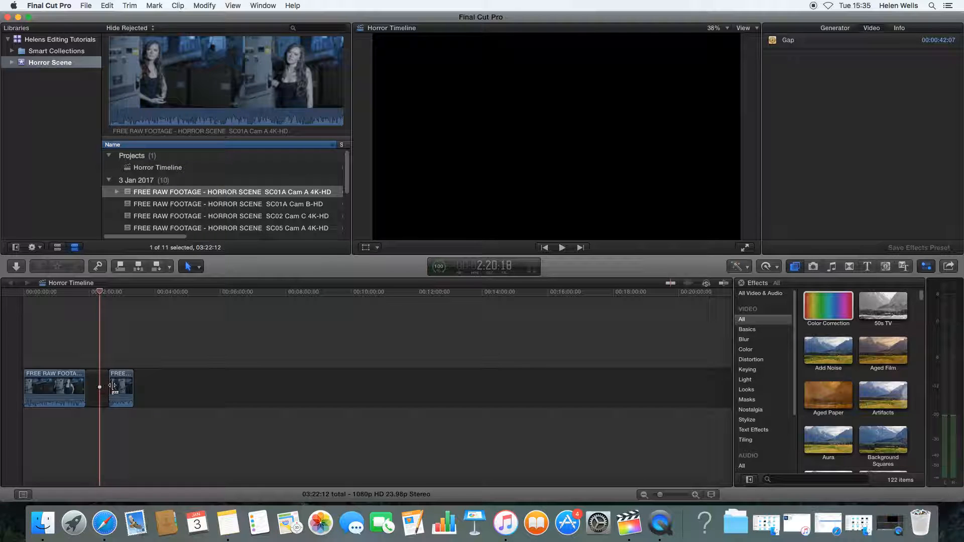
{"action": "left_click_drag", "start_coordinate": [105, 294], "coordinate": [109, 316]}
{"action": "left_click", "coordinate": [95, 401]}
{"action": "key", "text": "BackSpace"}
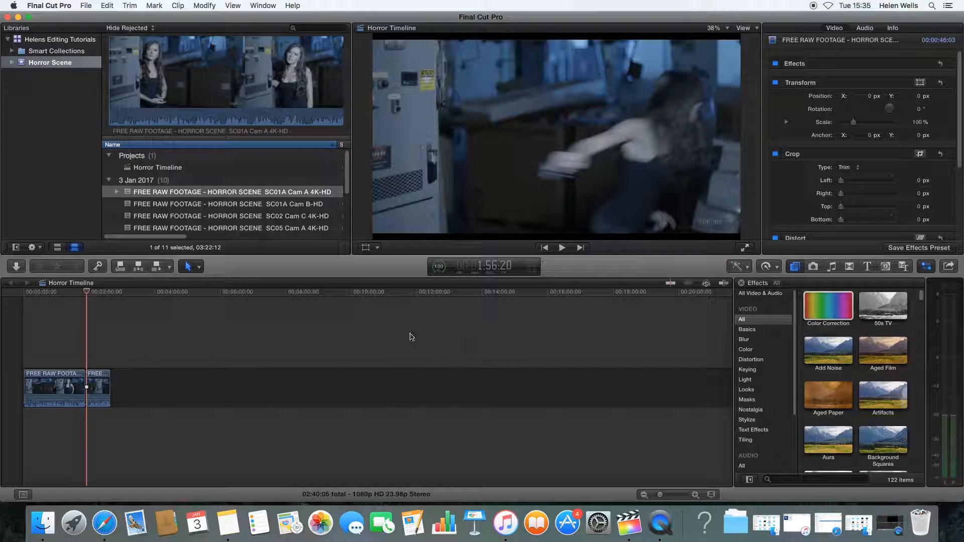
Select the last timeline clip and try skimming switched on and off, leaving video and audio skimming turned on
{"action": "left_click", "coordinate": [101, 397]}
{"action": "left_click", "coordinate": [670, 284]}
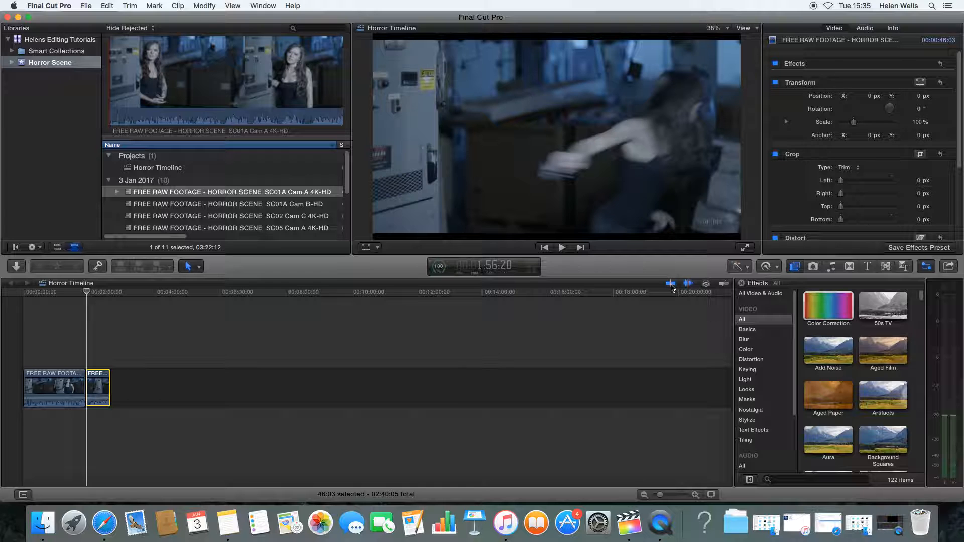
{"action": "mouse_move", "coordinate": [101, 393]}
{"action": "left_mouse_down"}
{"action": "mouse_move", "coordinate": [141, 392]}
{"action": "mouse_move", "coordinate": [98, 352]}
{"action": "mouse_move", "coordinate": [53, 343]}
{"action": "mouse_move", "coordinate": [93, 356]}
{"action": "mouse_move", "coordinate": [113, 382]}
{"action": "mouse_move", "coordinate": [93, 384]}
{"action": "mouse_move", "coordinate": [103, 386]}
{"action": "left_mouse_up"}
{"action": "left_click", "coordinate": [672, 284]}
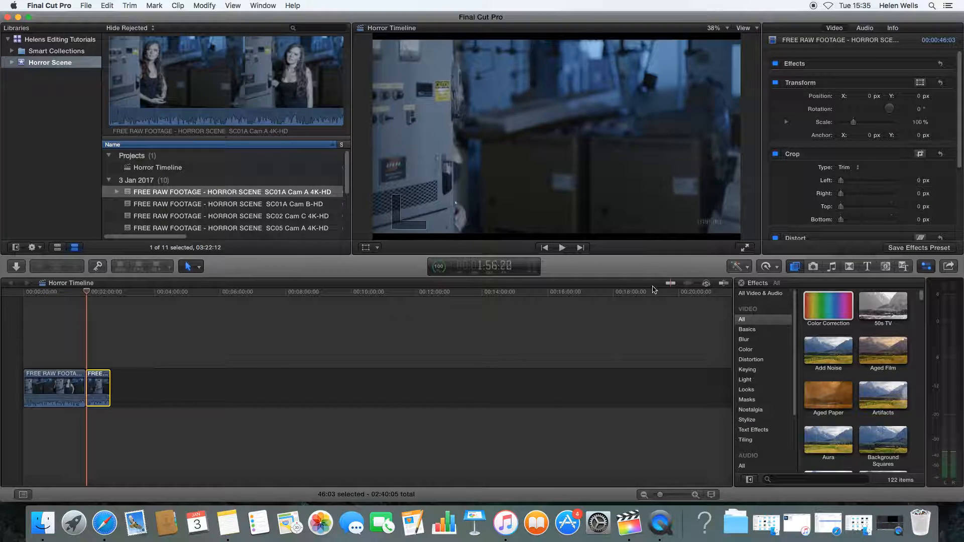
{"action": "left_click", "coordinate": [684, 287]}
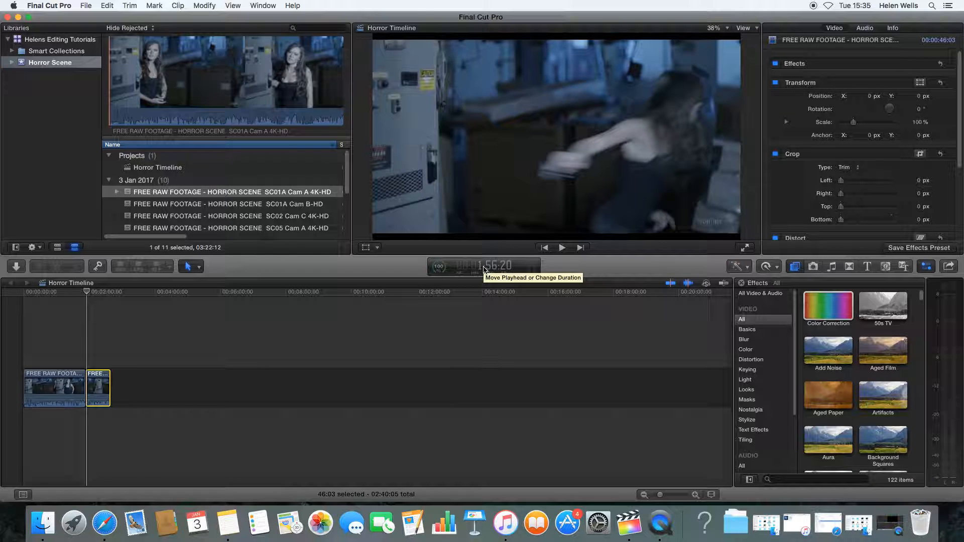
Place the timeline playhead at about 1:20, and send it to 3:04 by entering a timecode
{"action": "left_click", "coordinate": [68, 293]}
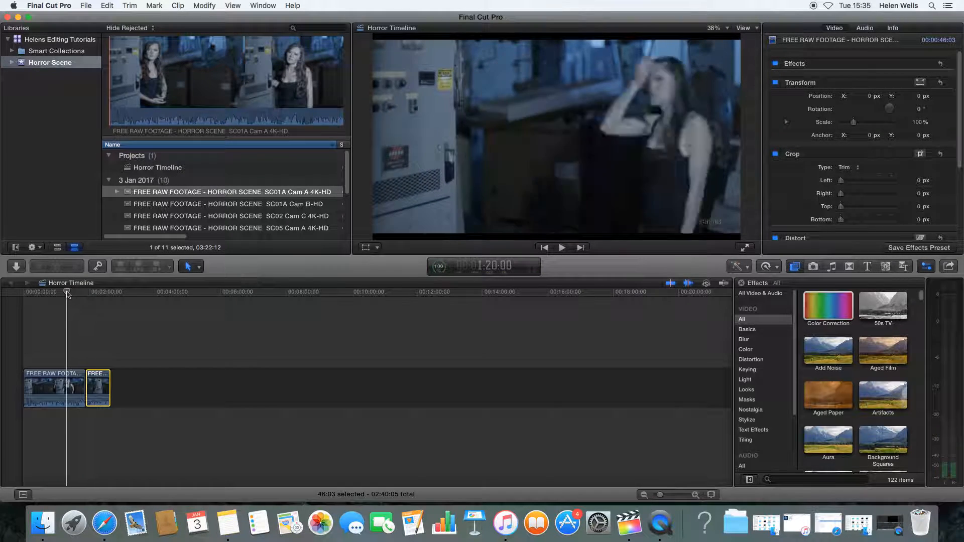
{"action": "left_click_drag", "start_coordinate": [68, 294], "coordinate": [66, 292]}
{"action": "left_click", "coordinate": [489, 270]}
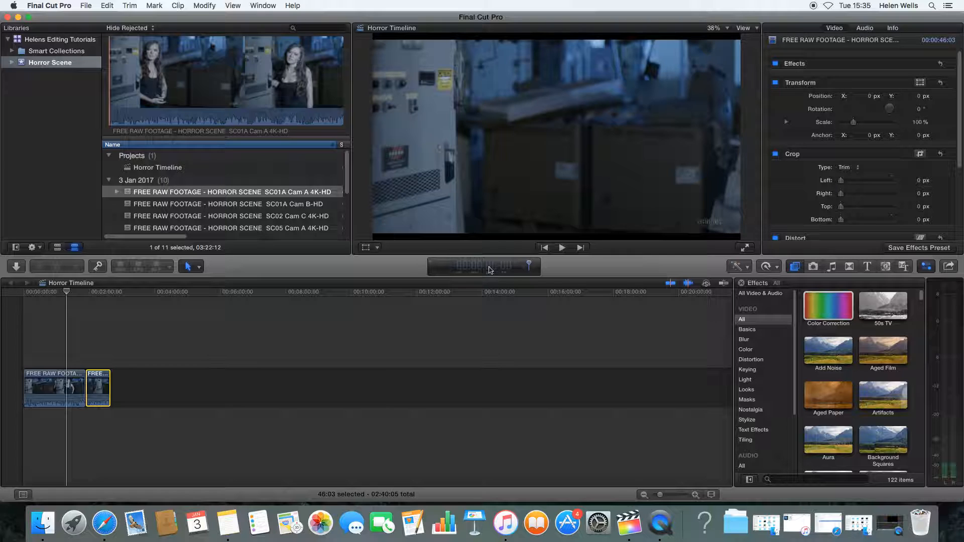
{"action": "type", "text": "3:00"}
{"action": "key", "text": "Return"}
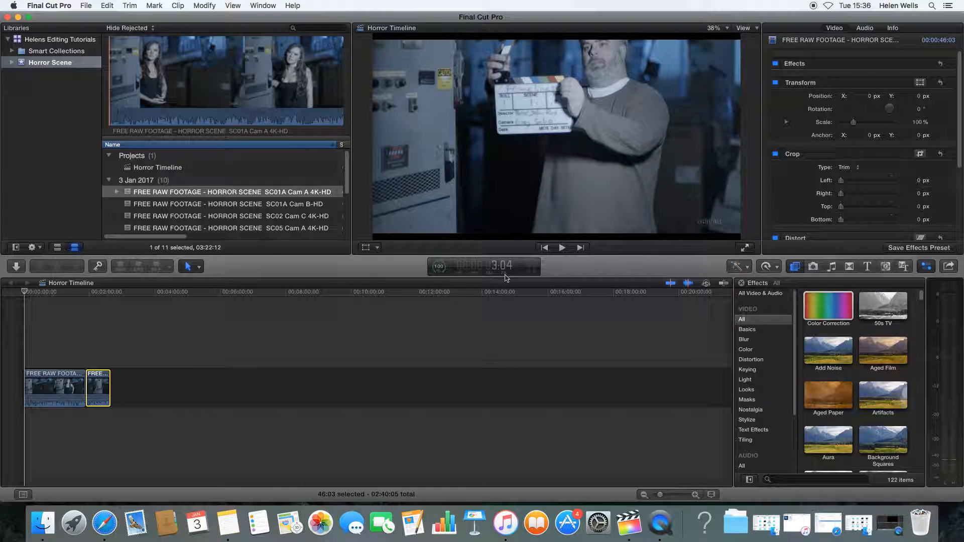
Move the timeline playhead forward one frame to 3:03 and turn skimming off
{"action": "left_click_drag", "start_coordinate": [659, 495], "coordinate": [684, 496]}
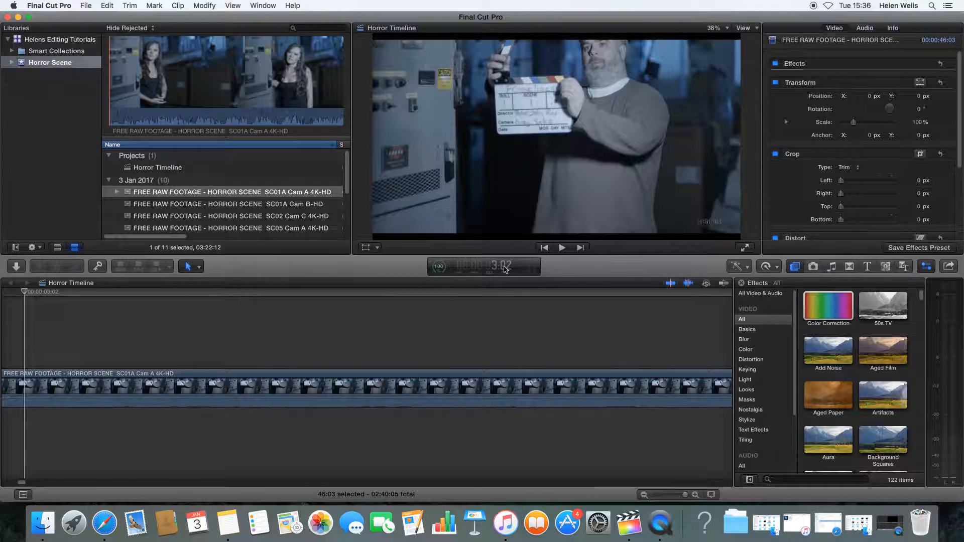
{"action": "key", "text": "Right"}
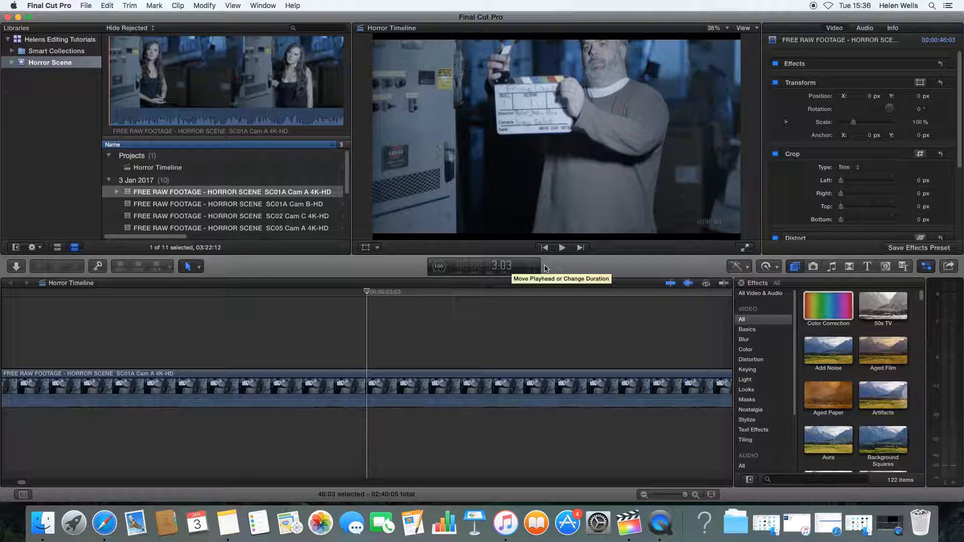
{"action": "key", "text": "s"}
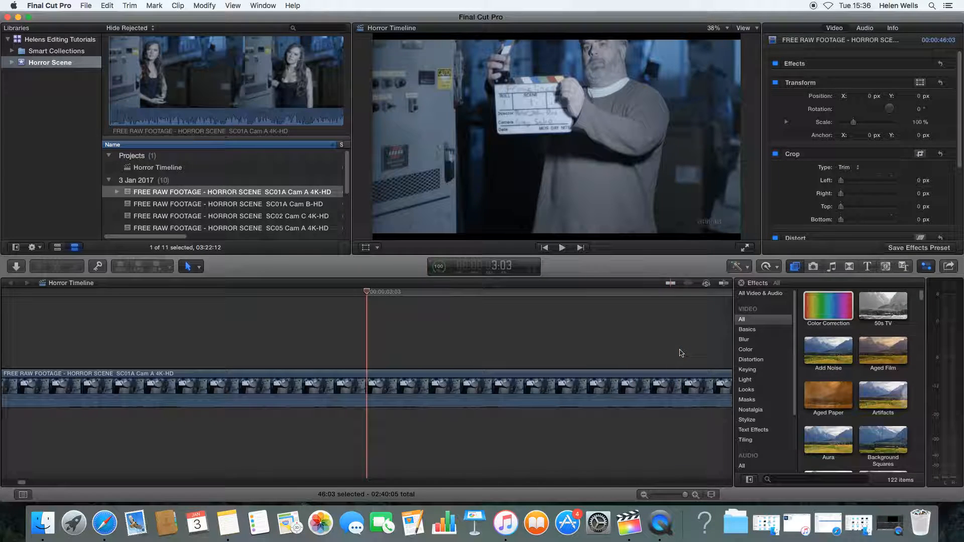
{"action": "left_click_drag", "start_coordinate": [684, 495], "coordinate": [666, 501]}
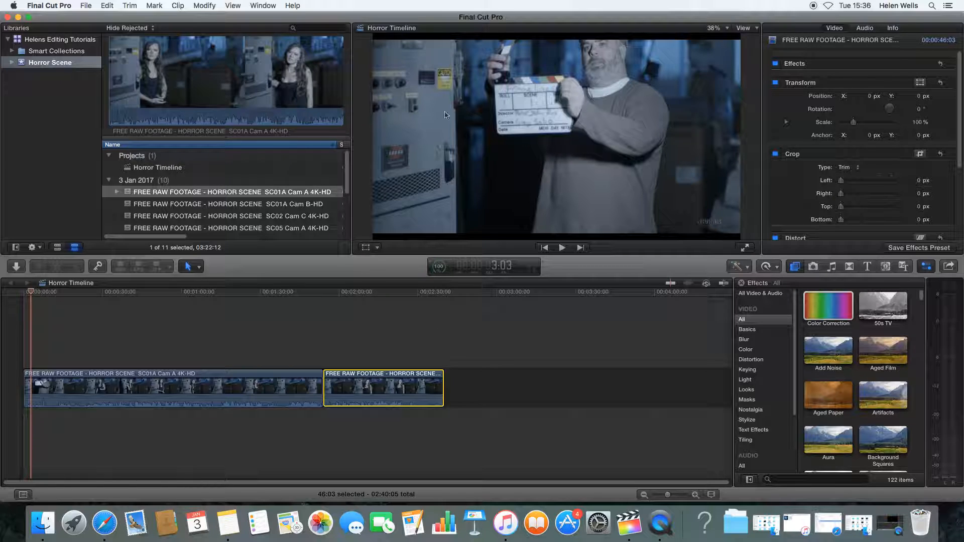
Look through the Photos, Music and Sound, Effects and Transitions browsers
{"action": "left_click", "coordinate": [810, 266]}
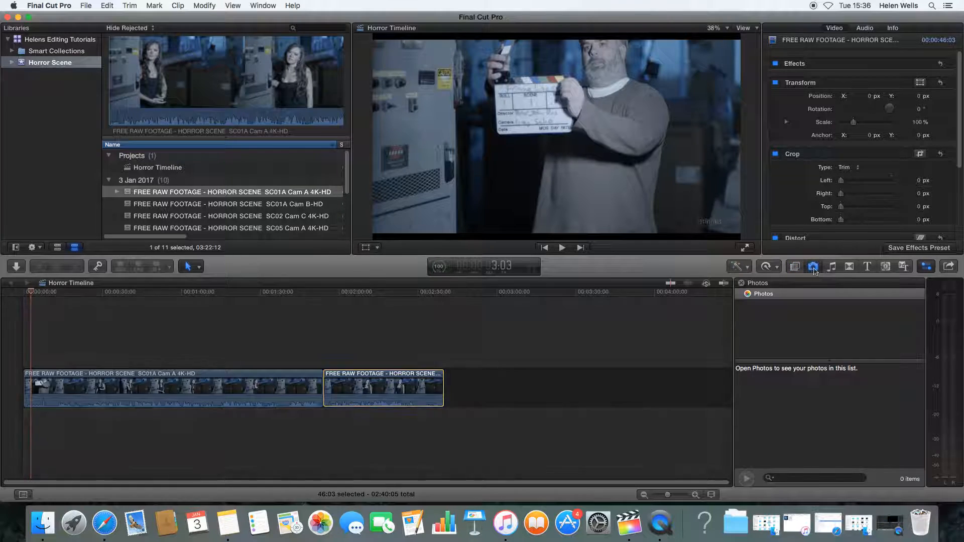
{"action": "left_click", "coordinate": [832, 266]}
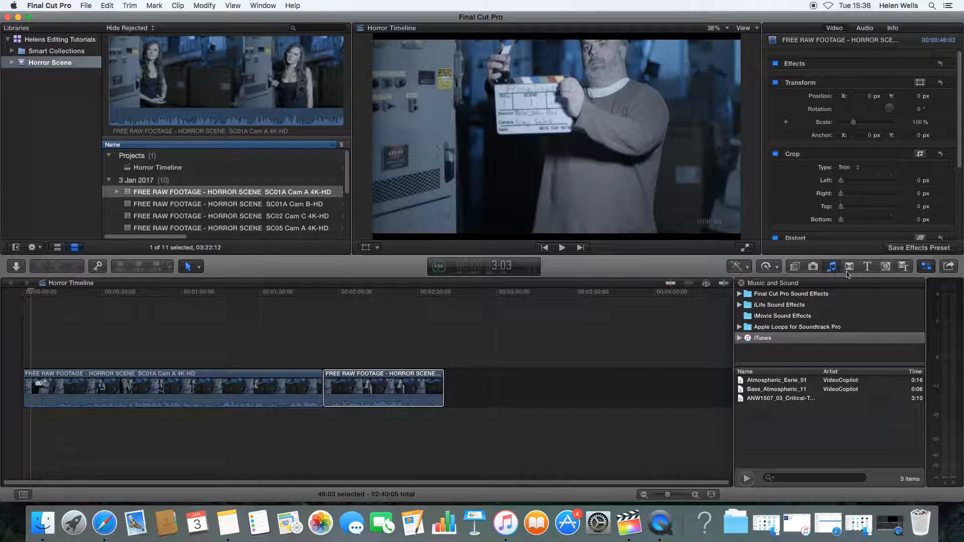
{"action": "left_click", "coordinate": [795, 267]}
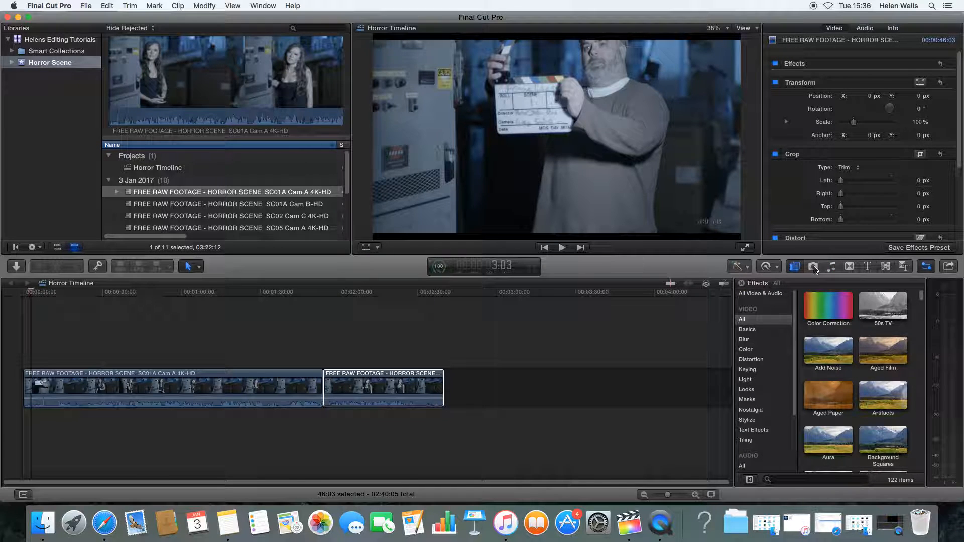
{"action": "left_click", "coordinate": [813, 268]}
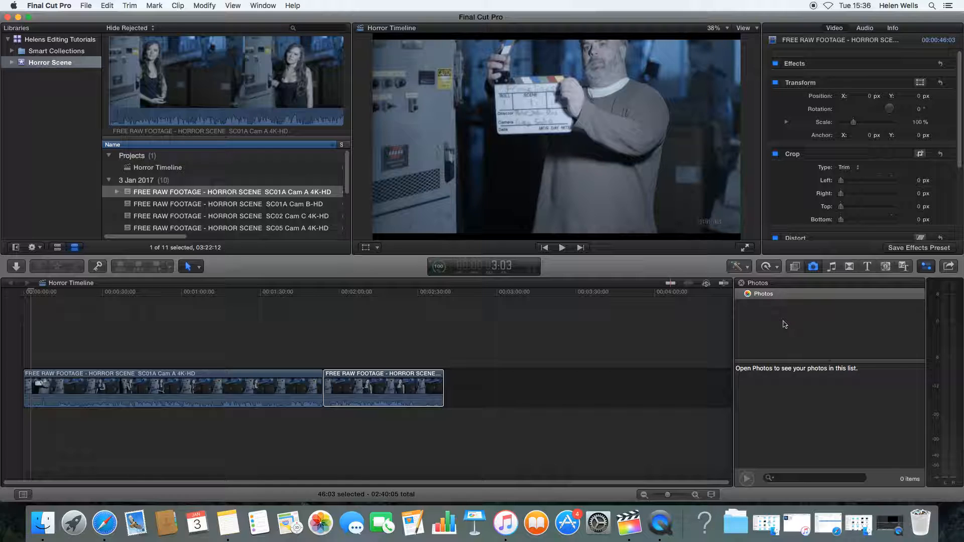
{"action": "left_click", "coordinate": [831, 266]}
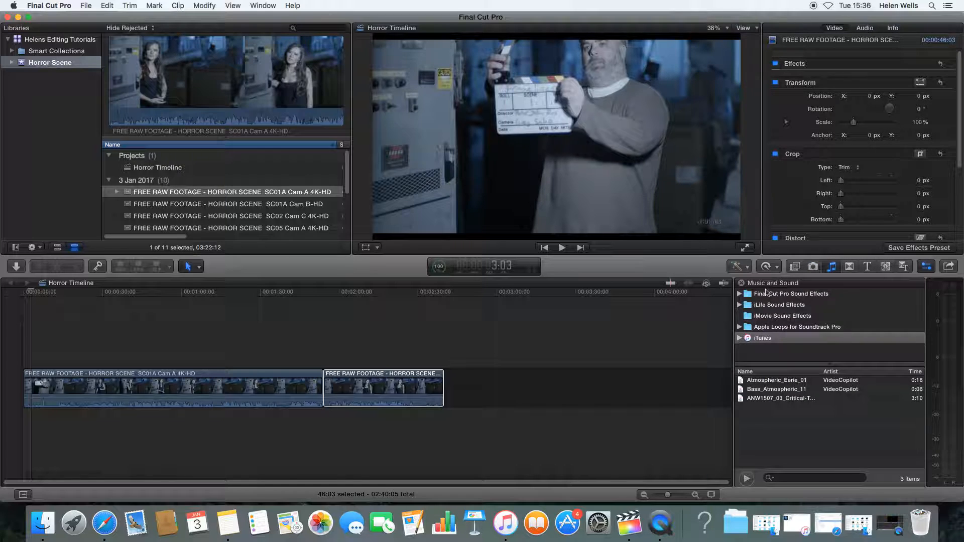
{"action": "left_click", "coordinate": [849, 267]}
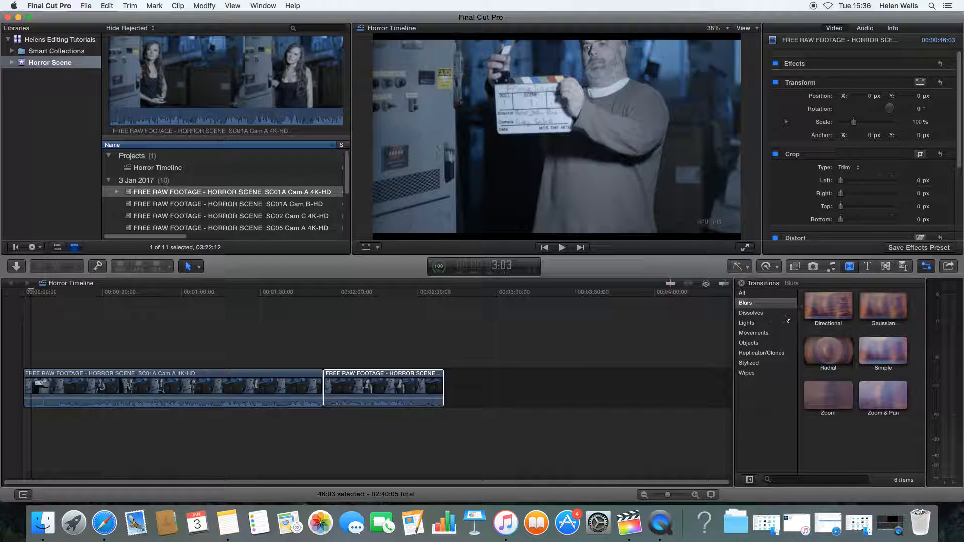
Add a Basic 3D title above the second timeline clip and place the playhead on it at 2:02:16
{"action": "left_click", "coordinate": [867, 267]}
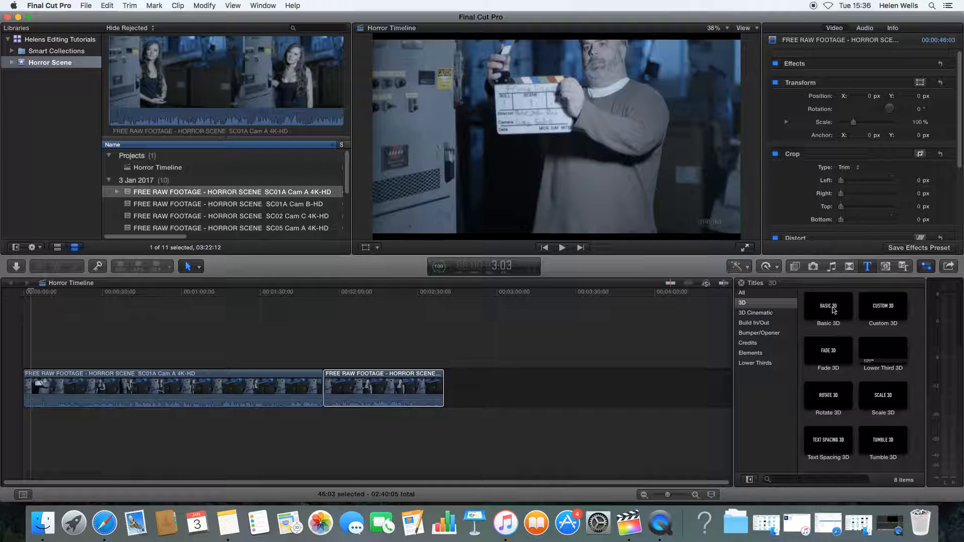
{"action": "left_click_drag", "start_coordinate": [833, 309], "coordinate": [340, 337]}
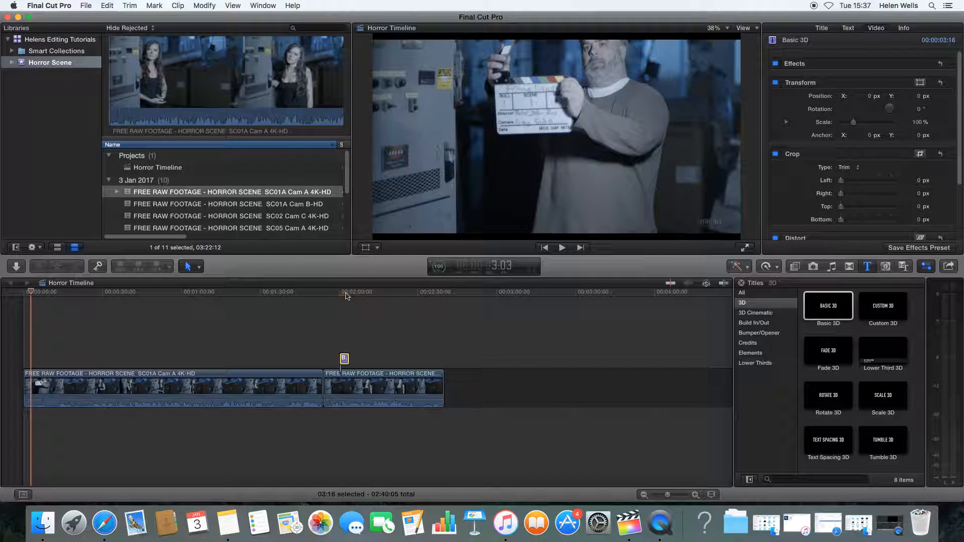
{"action": "left_click", "coordinate": [346, 295]}
{"action": "left_click", "coordinate": [851, 268]}
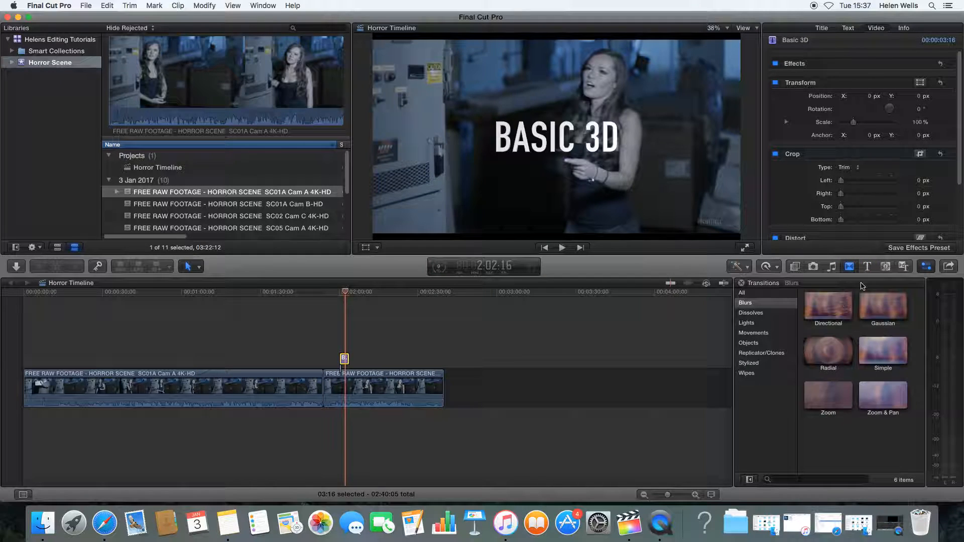
{"action": "left_click", "coordinate": [867, 266]}
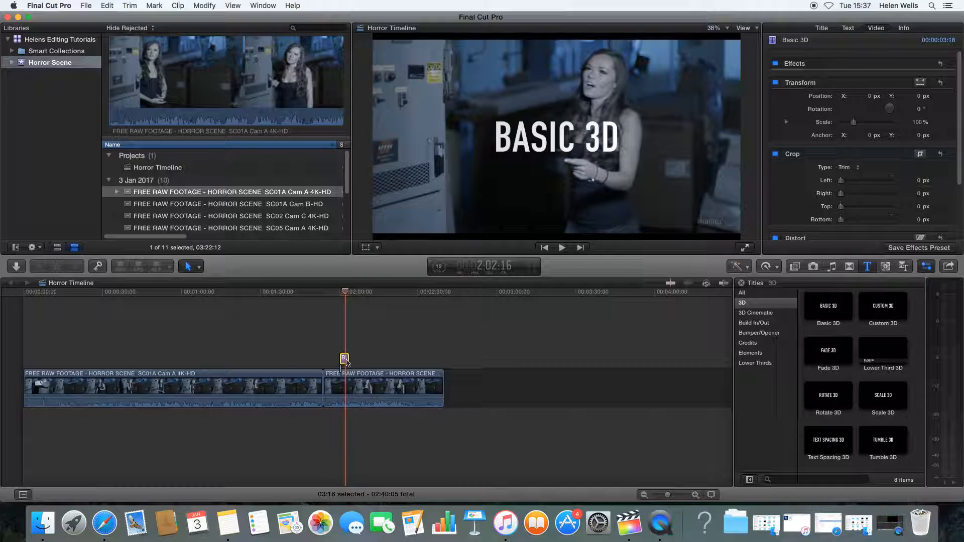
Change the Basic 3D title's text to "Horror"
{"action": "left_click", "coordinate": [857, 30]}
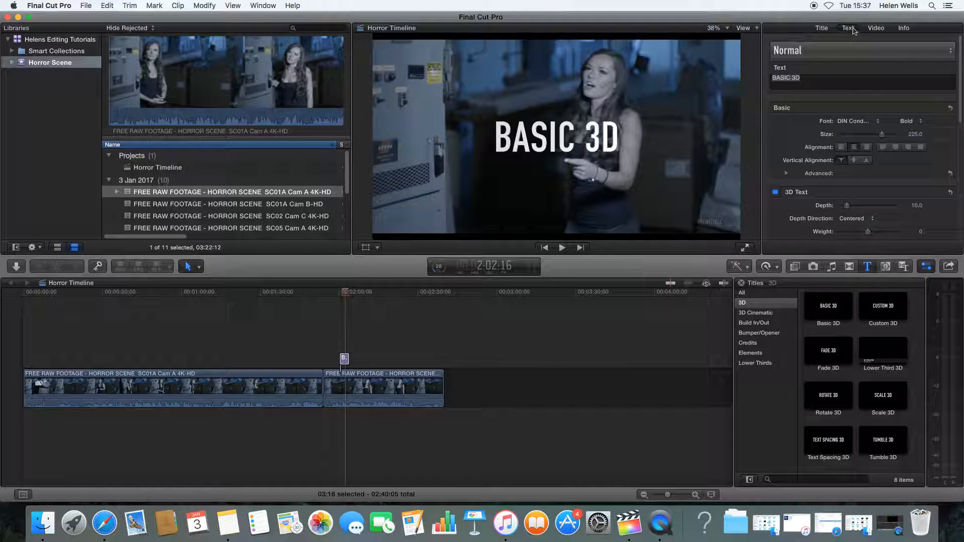
{"action": "left_click_drag", "start_coordinate": [823, 79], "coordinate": [762, 83]}
{"action": "type", "text": "Horror"}
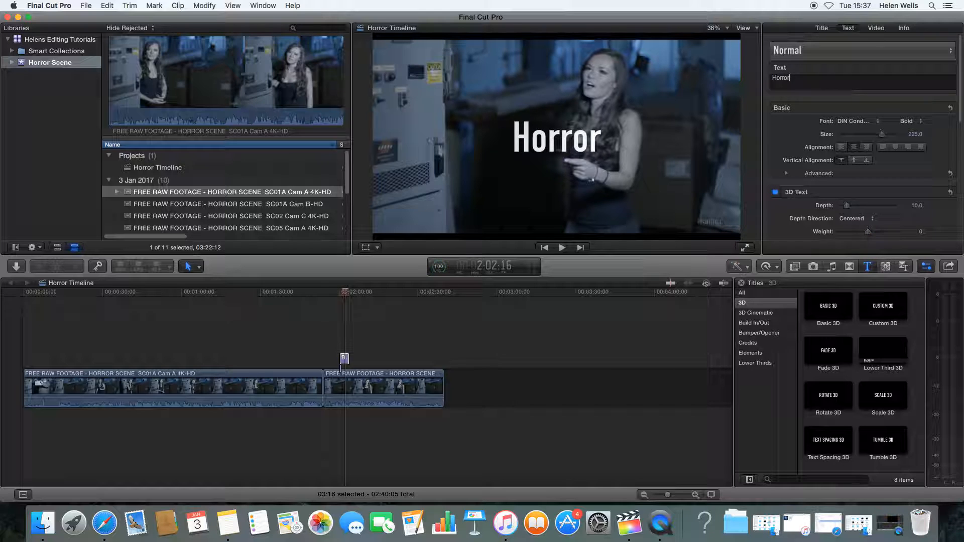
Look through the Generators browser, including Textures, and the Sports, Bulletin Board and Boxes categories of the Themes browser
{"action": "left_click", "coordinate": [886, 267]}
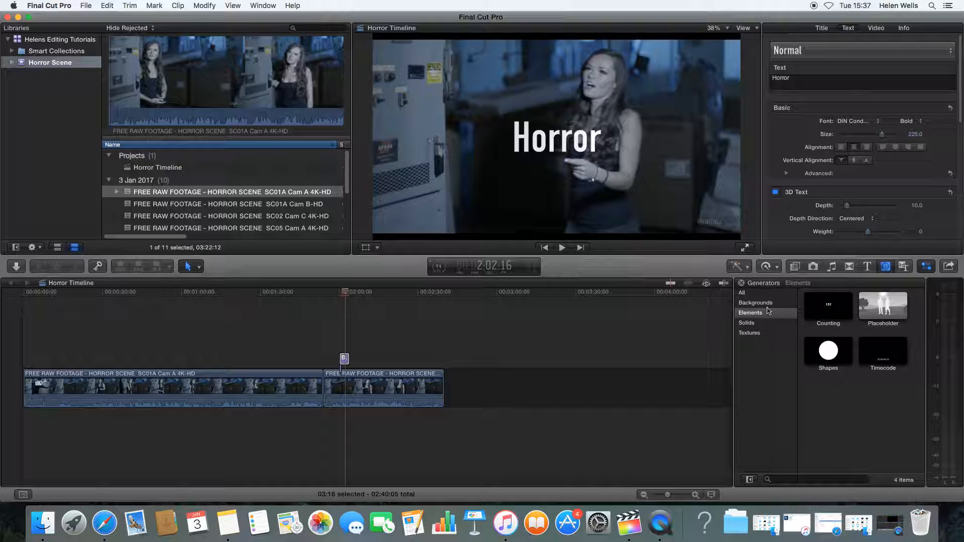
{"action": "left_click", "coordinate": [749, 333]}
{"action": "left_click", "coordinate": [904, 266]}
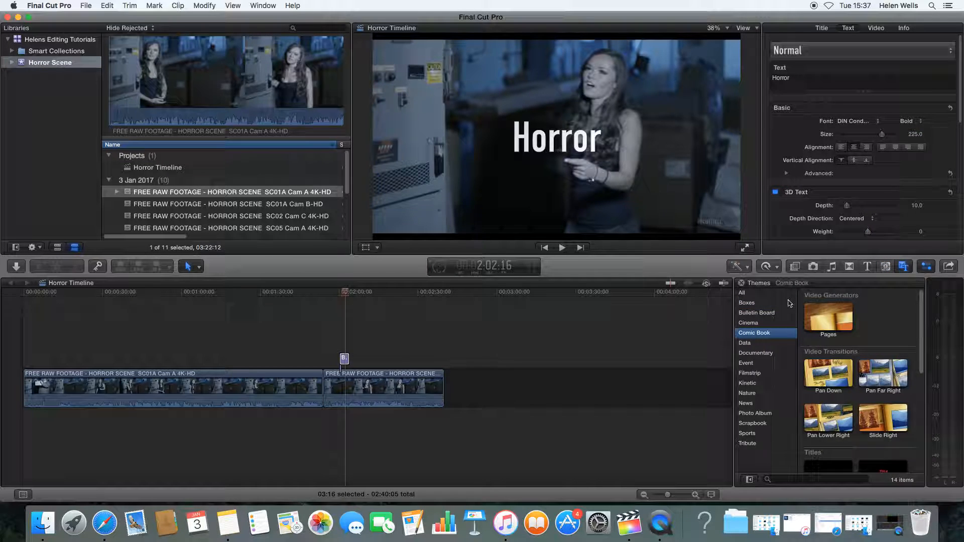
{"action": "left_click", "coordinate": [744, 434]}
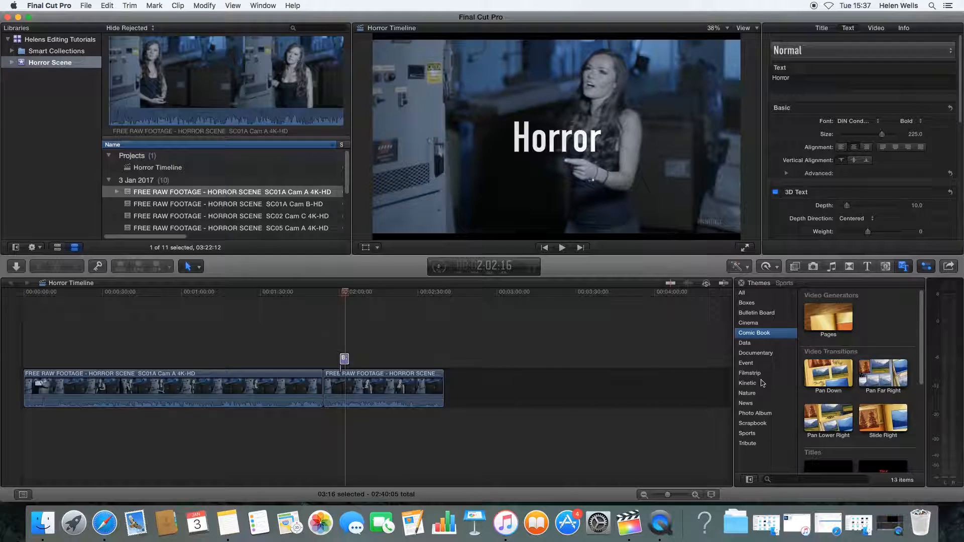
{"action": "left_click", "coordinate": [758, 316]}
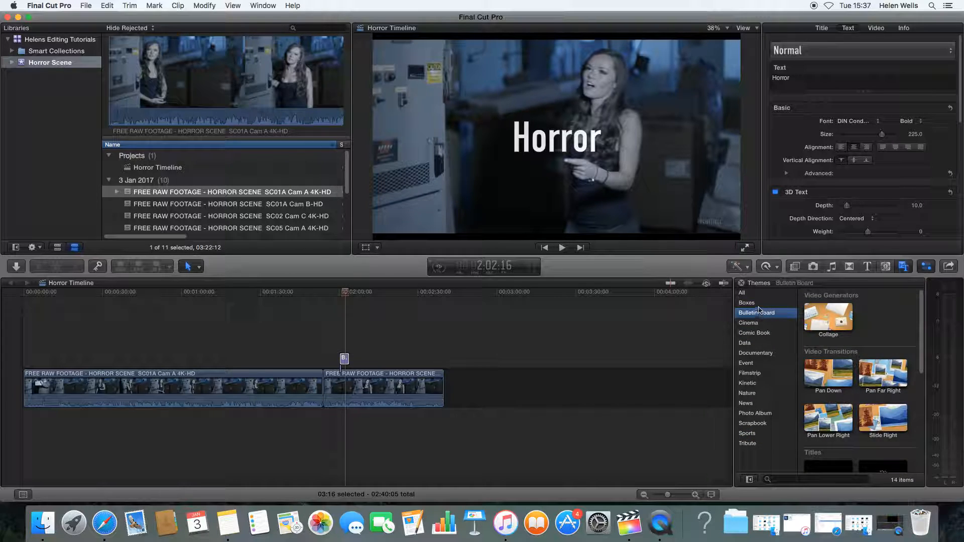
{"action": "left_click", "coordinate": [753, 304]}
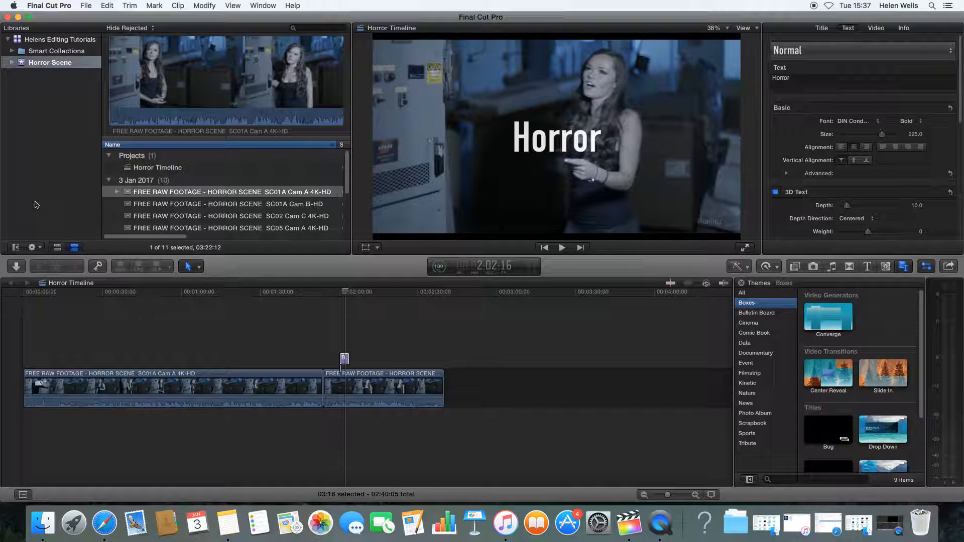
Delete the Horror title from above the second timeline clip
{"action": "left_click", "coordinate": [344, 358]}
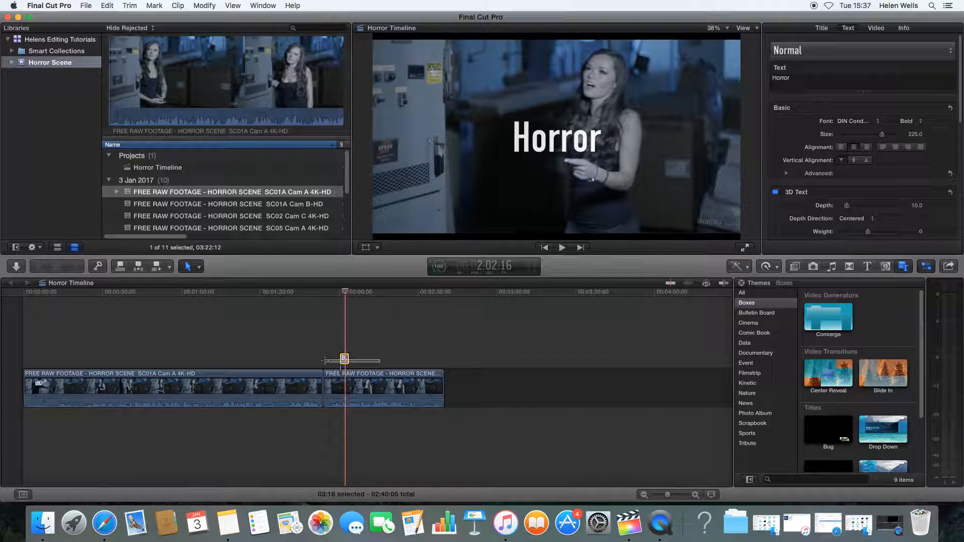
{"action": "key", "text": "Delete"}
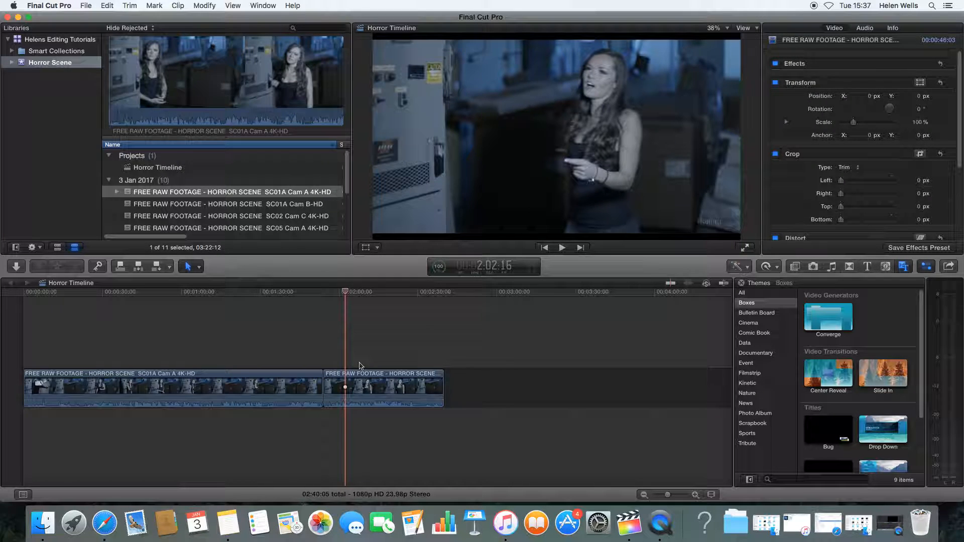